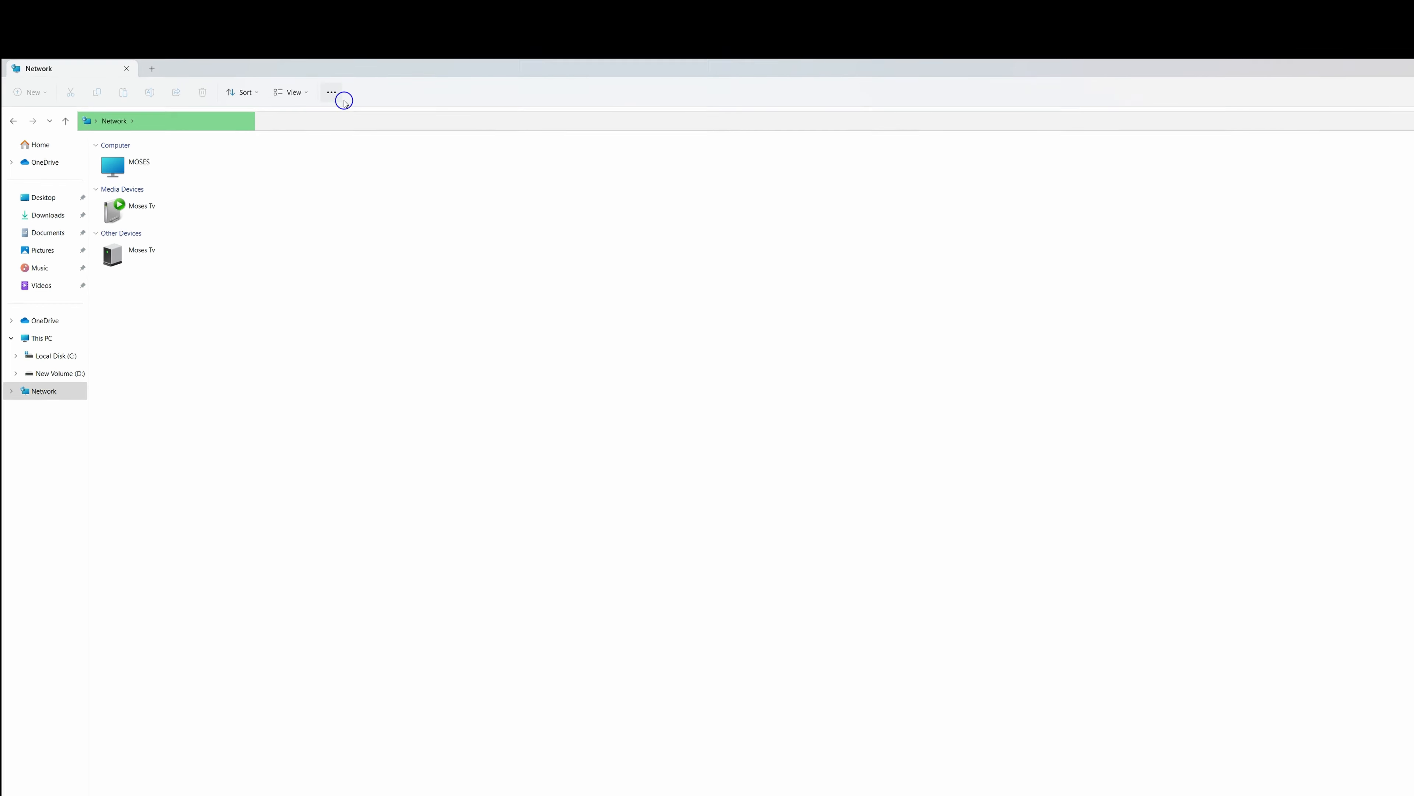
# Review the first PC's advanced sharing settings through the Network folder's properties, and close the Network and Sharing Center
pyautogui.click(337, 91)
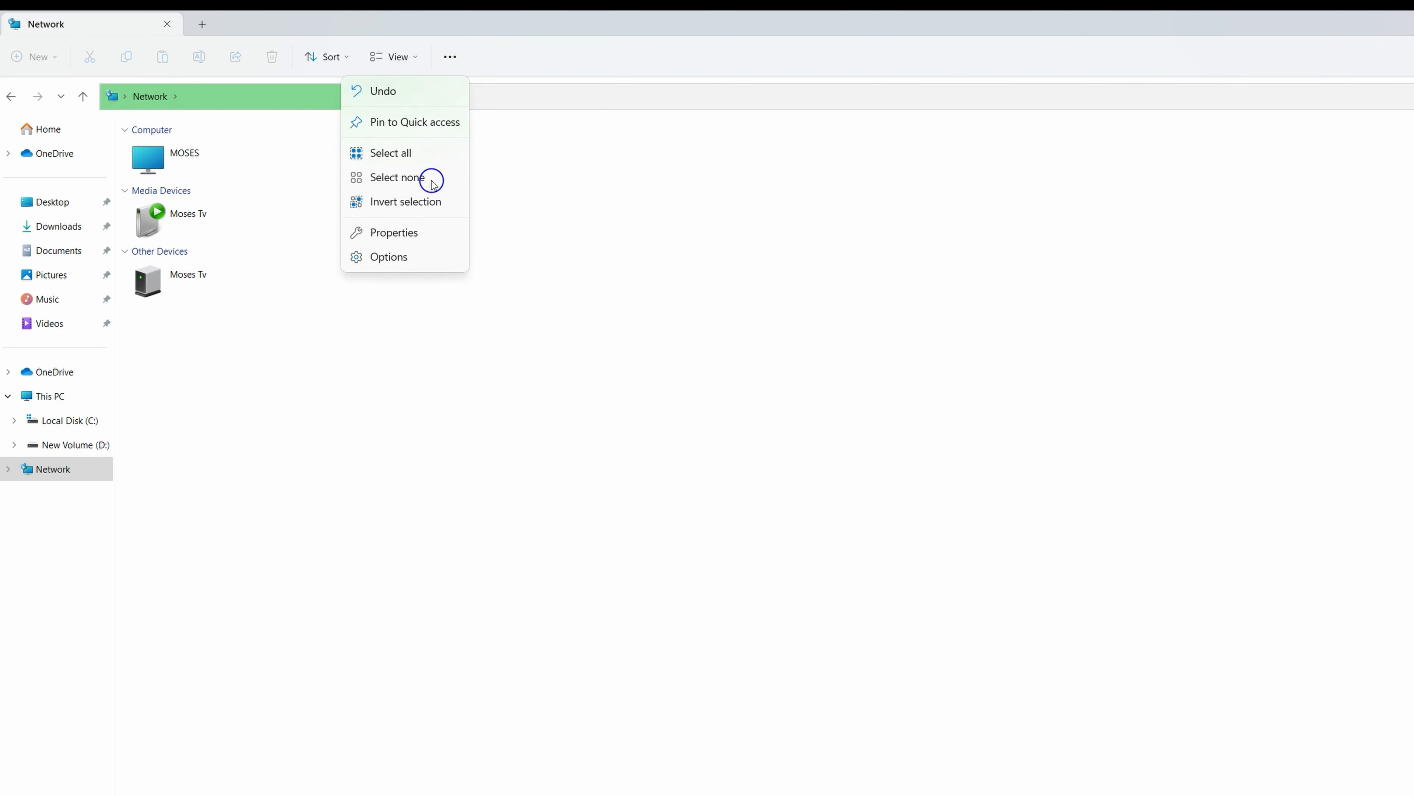
pyautogui.click(398, 231)
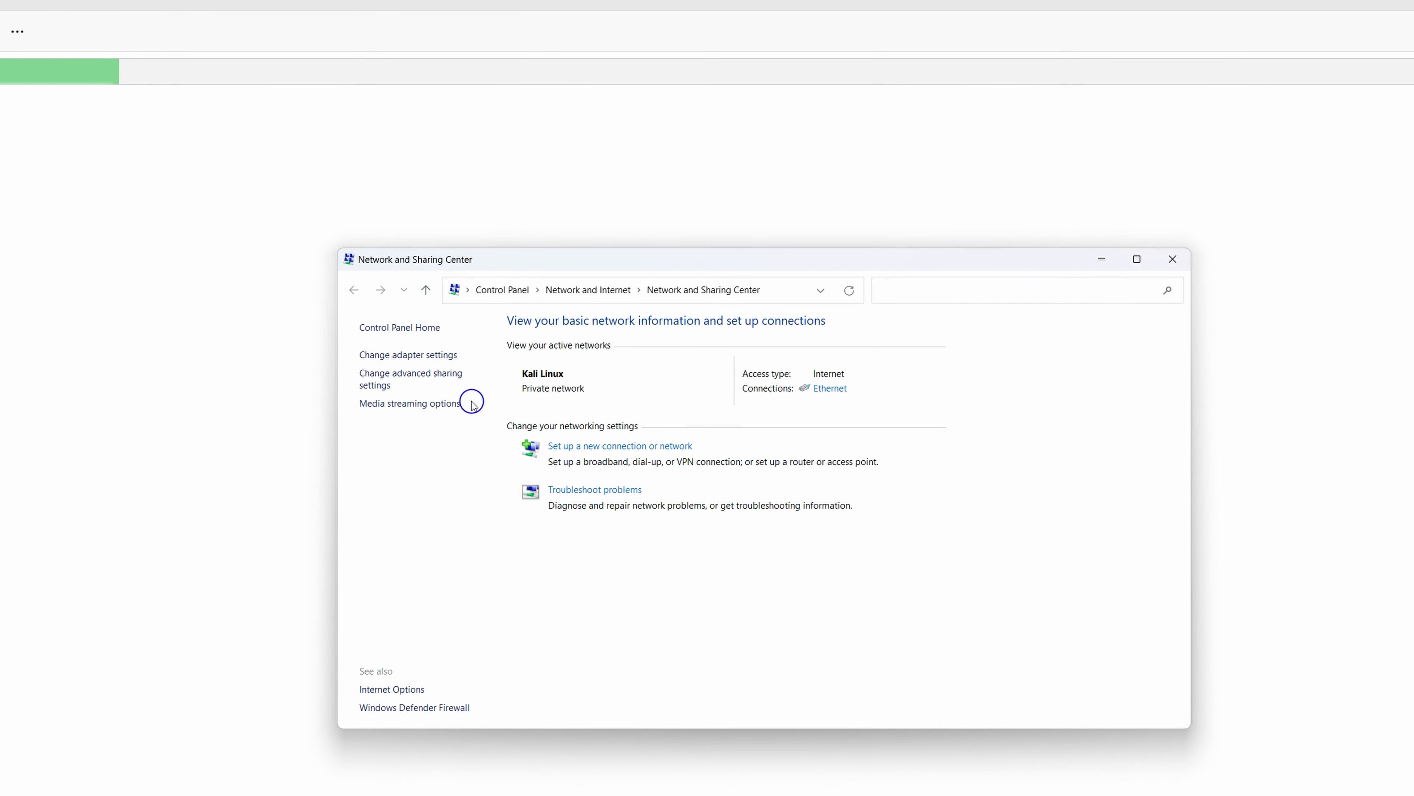
pyautogui.click(391, 377)
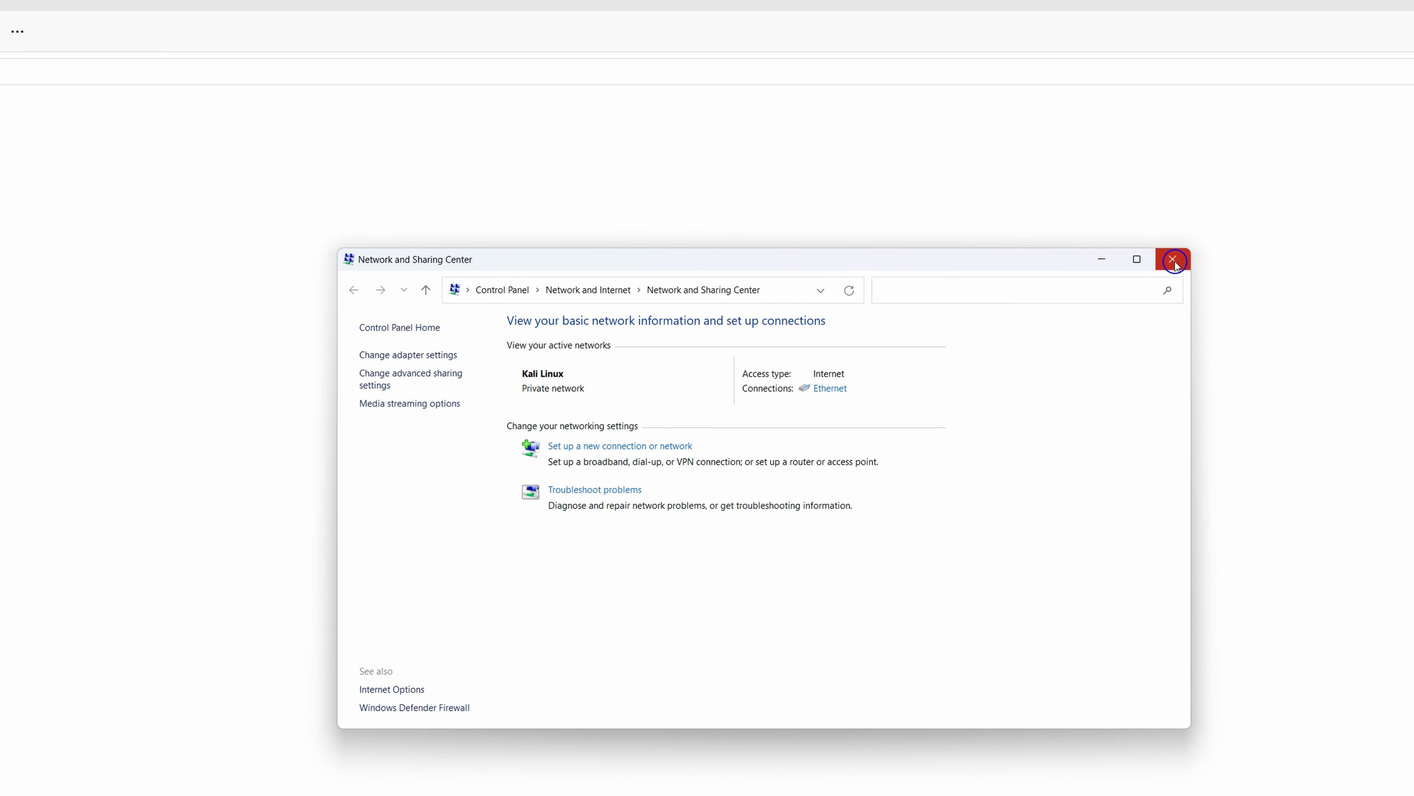
pyautogui.click(1158, 252)
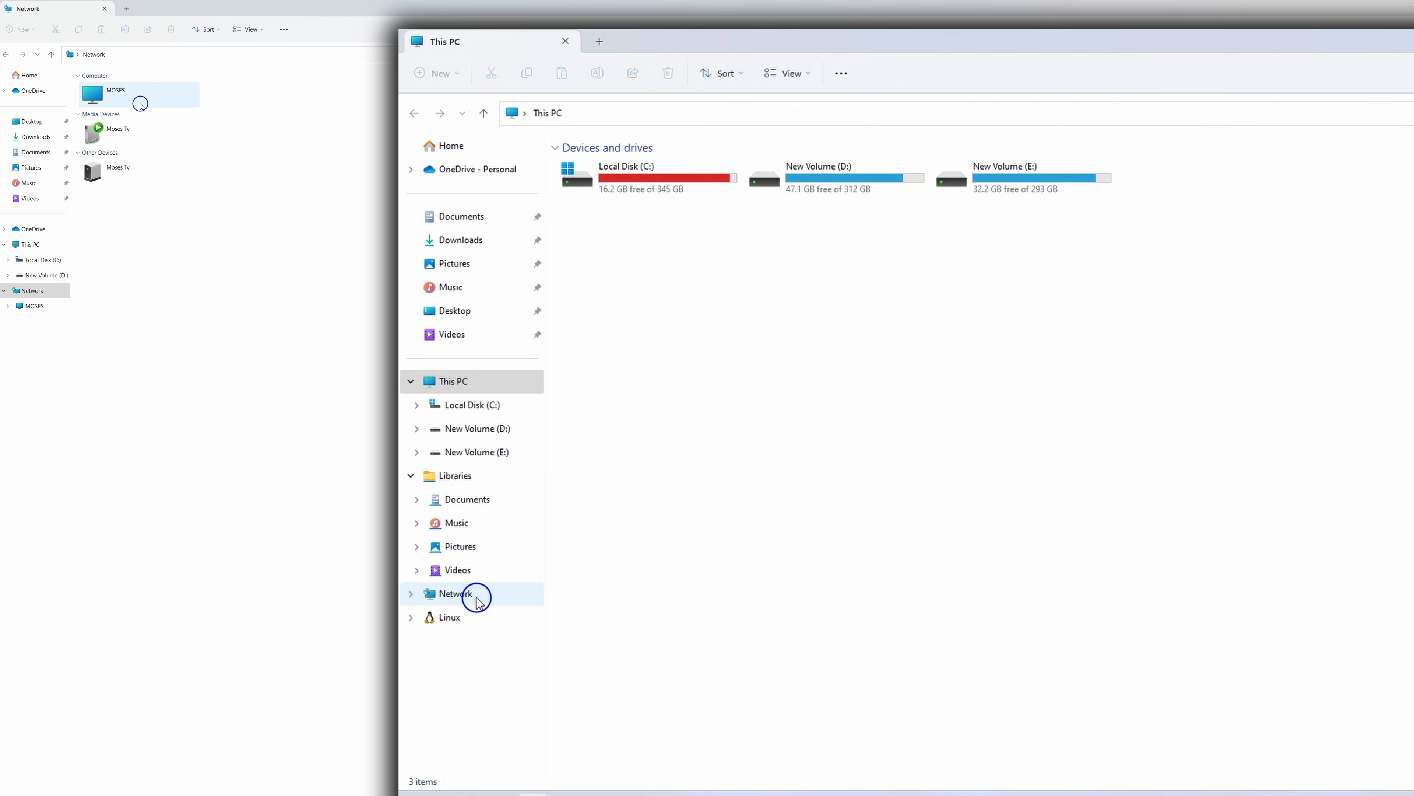
# Turn on network discovery and file sharing on the second PC, and try to open the MUSA computer from the first PC
pyautogui.click(477, 600)
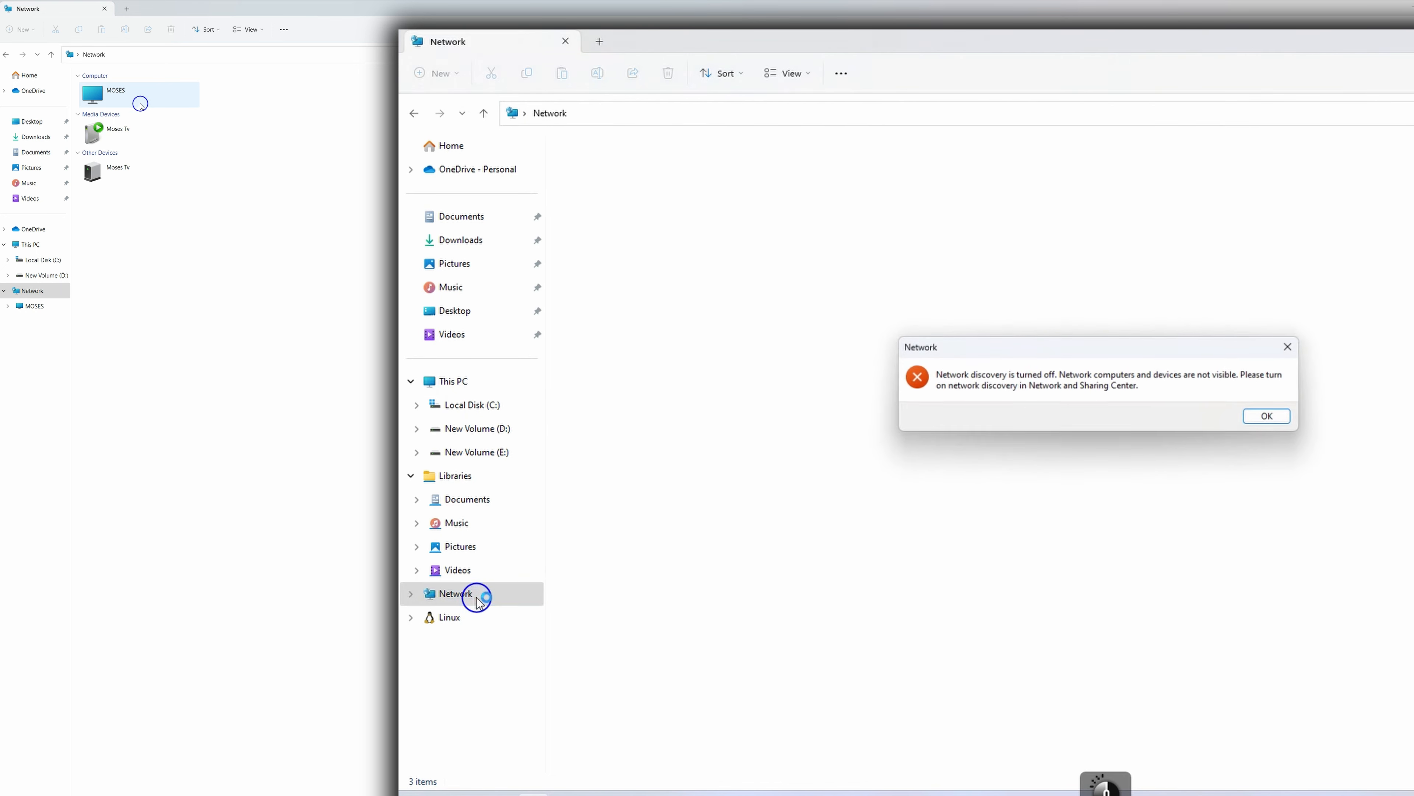
pyautogui.click(1270, 417)
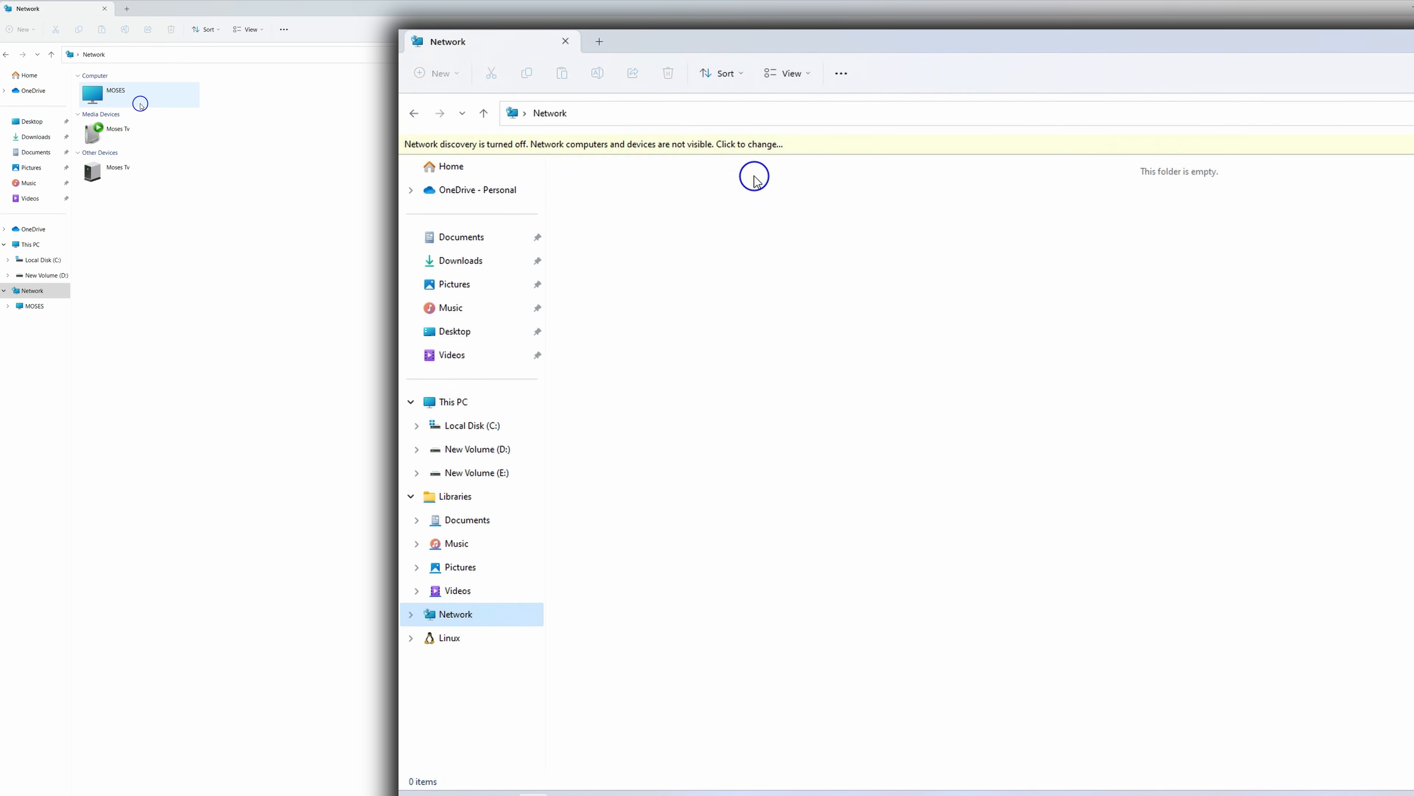
pyautogui.click(787, 149)
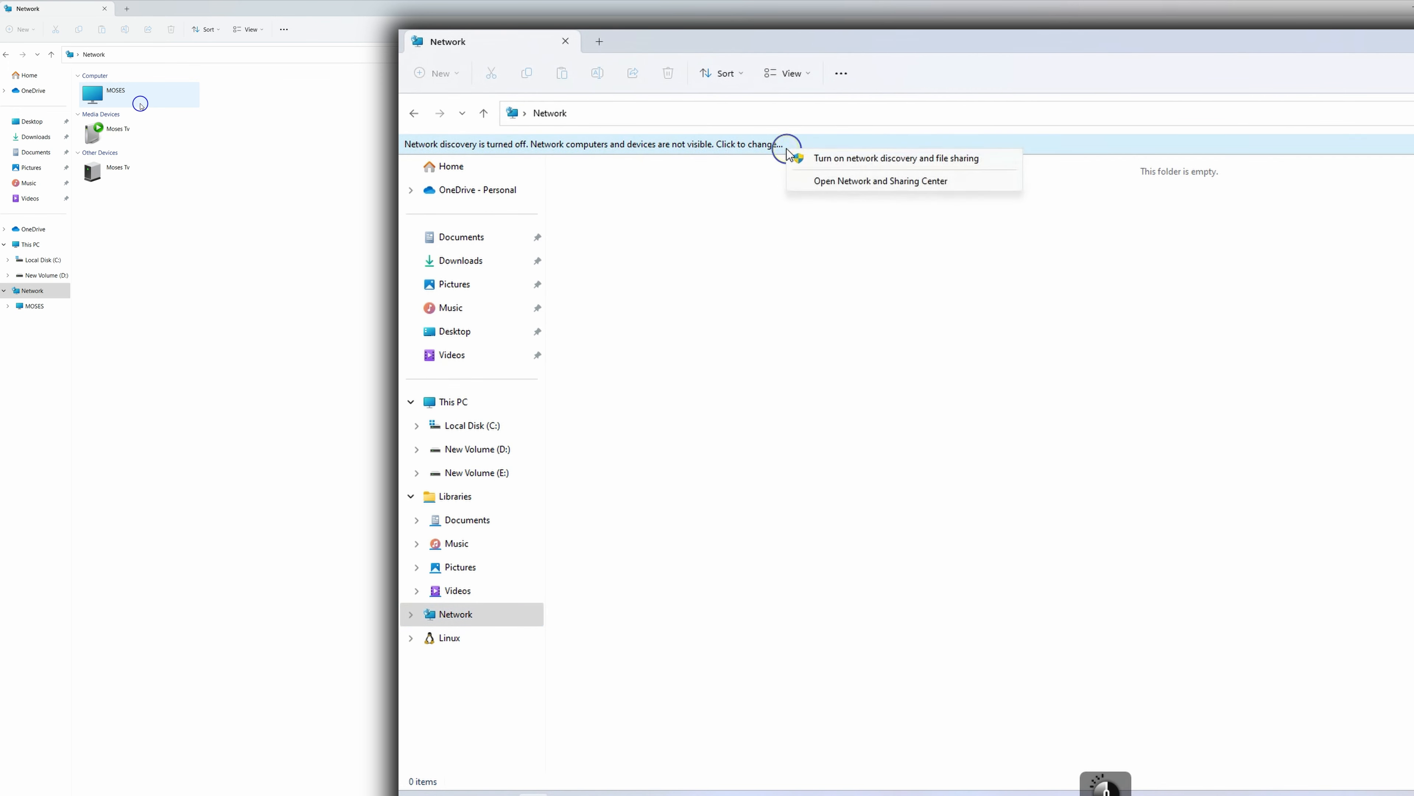
pyautogui.click(843, 161)
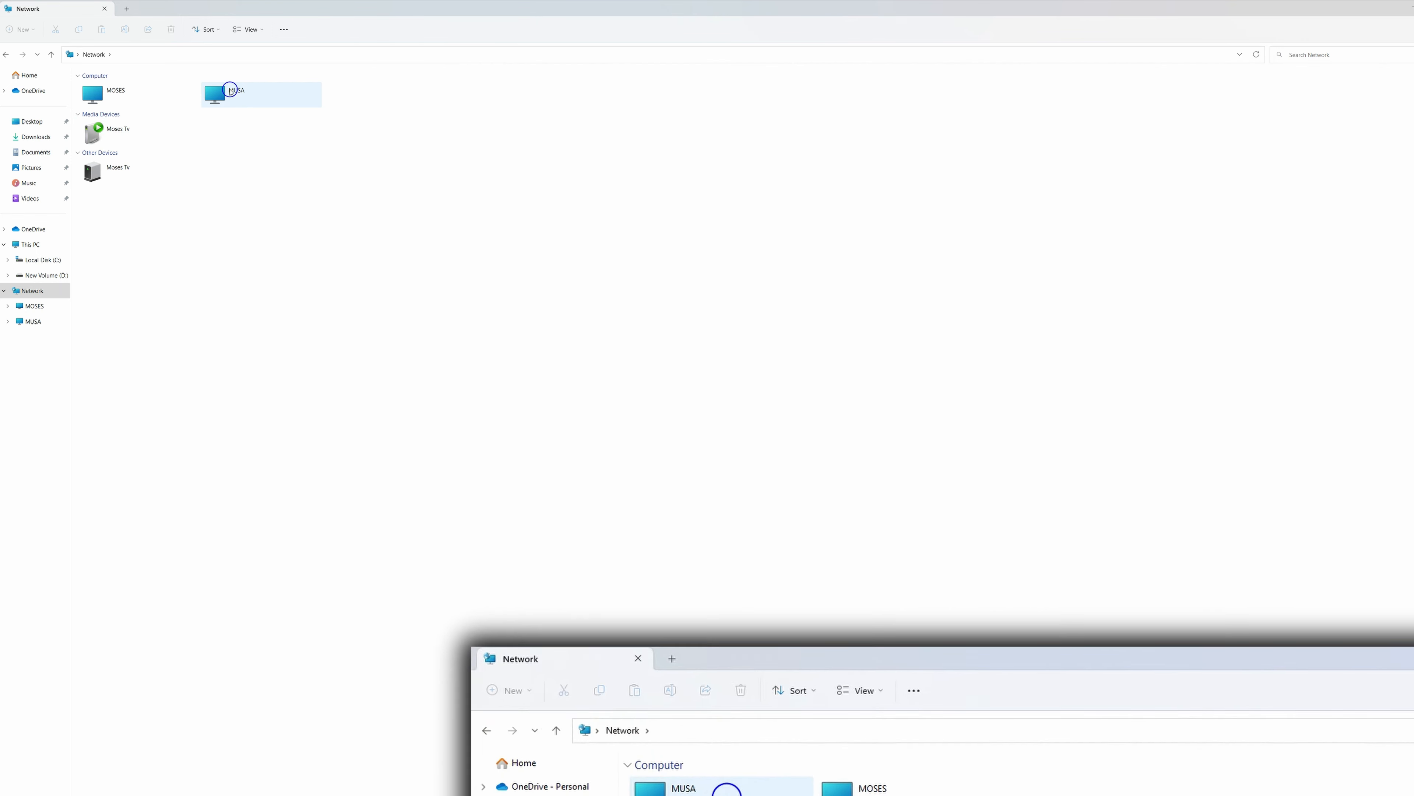
pyautogui.doubleClick(249, 98)
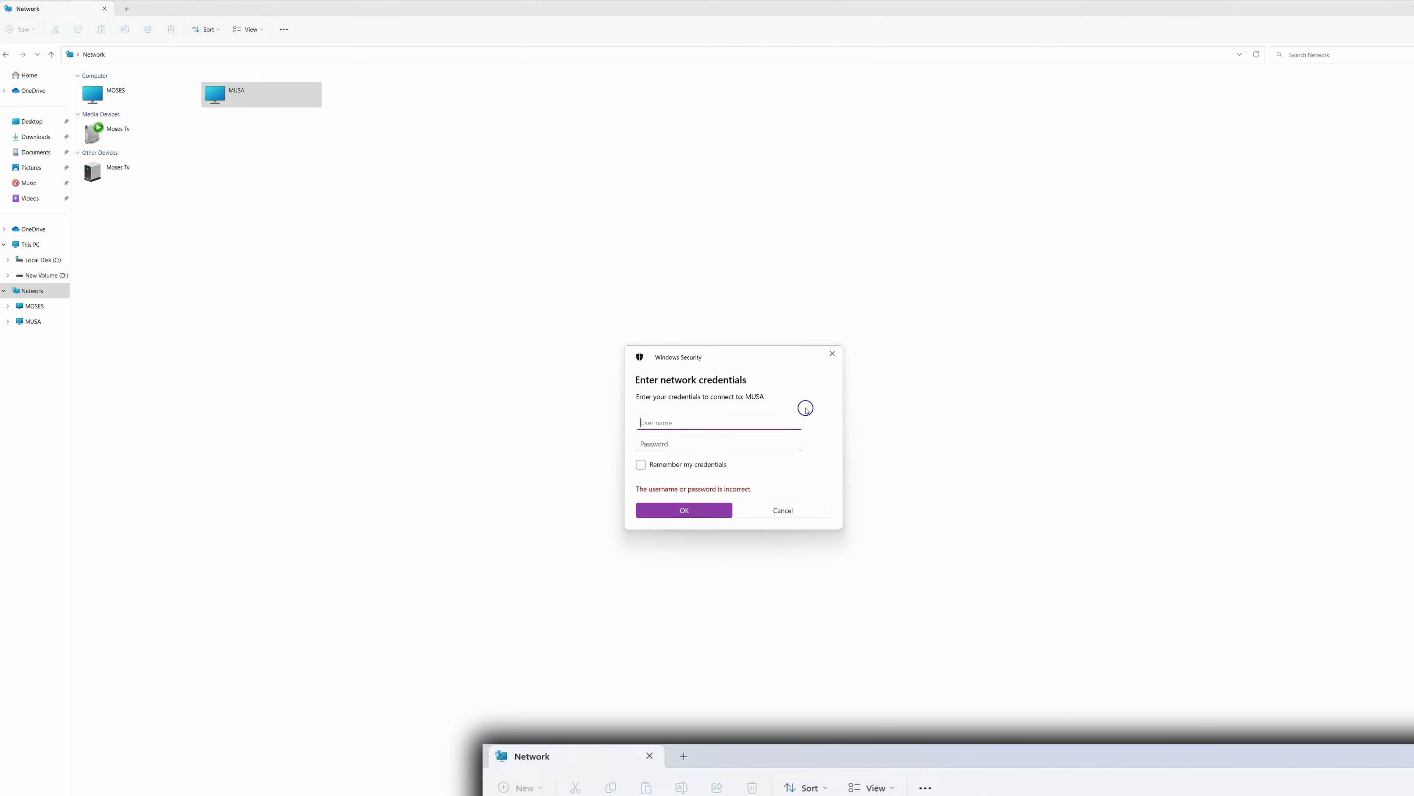
pyautogui.click(832, 354)
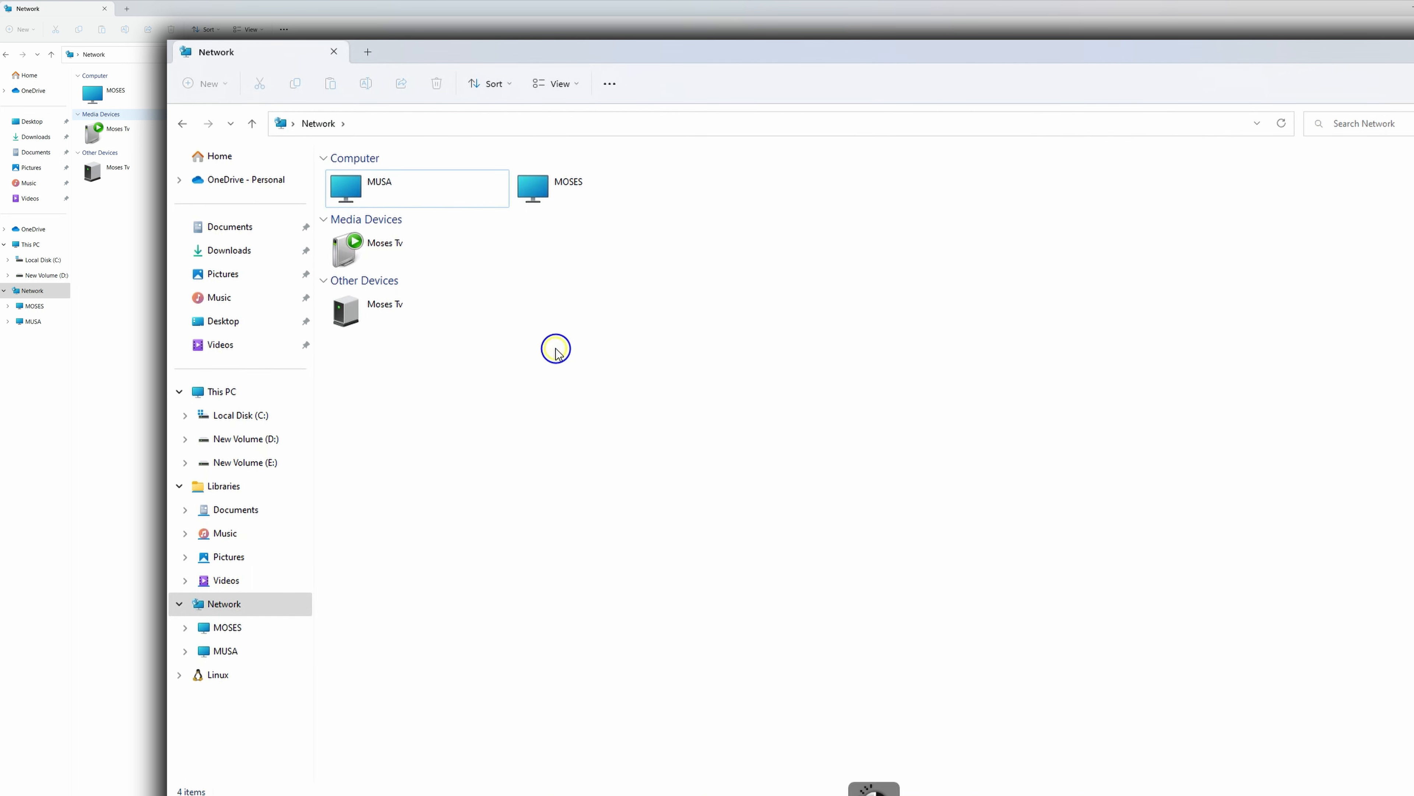
# Turn off password protected sharing for all networks on the second PC, and open the MUSA computer on the first PC
pyautogui.click(612, 83)
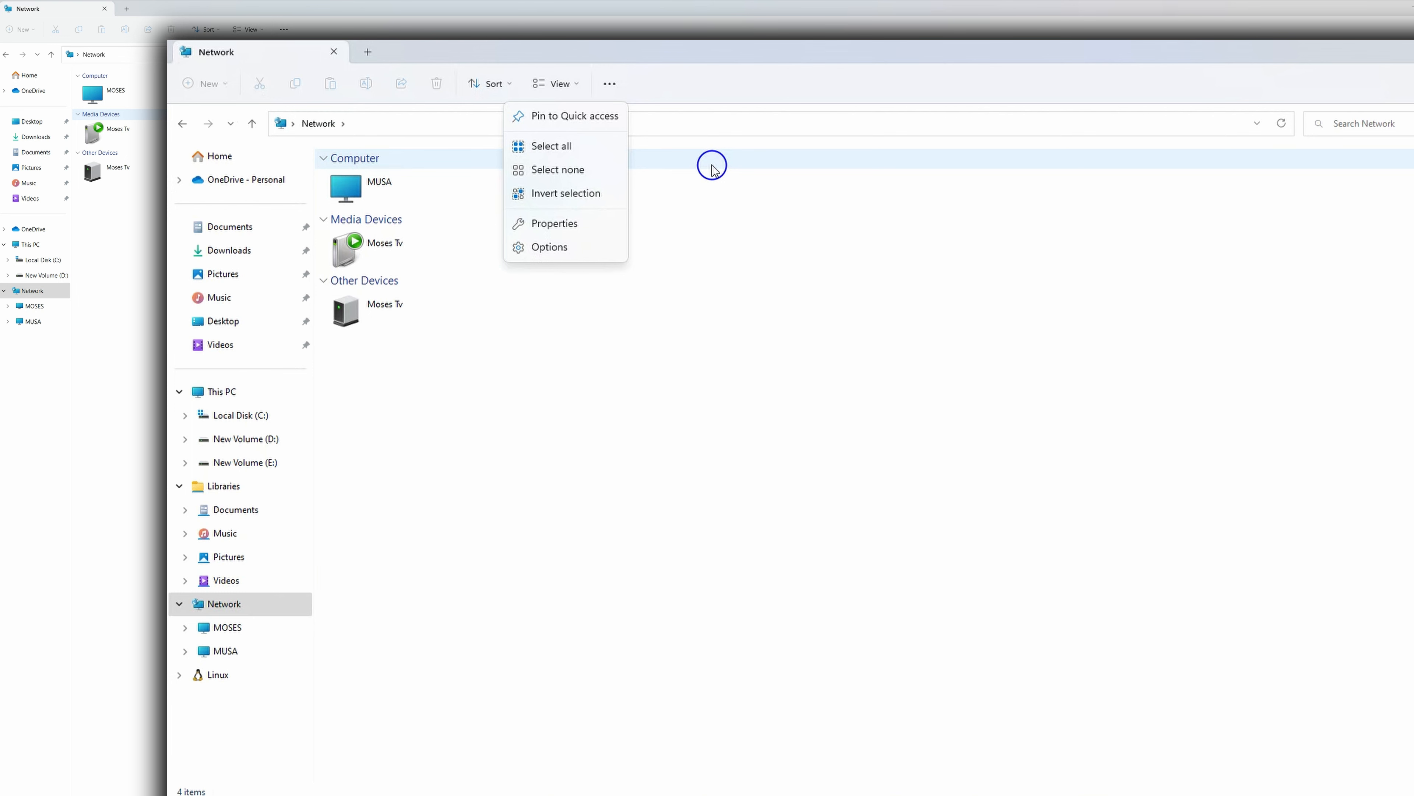
pyautogui.click(581, 226)
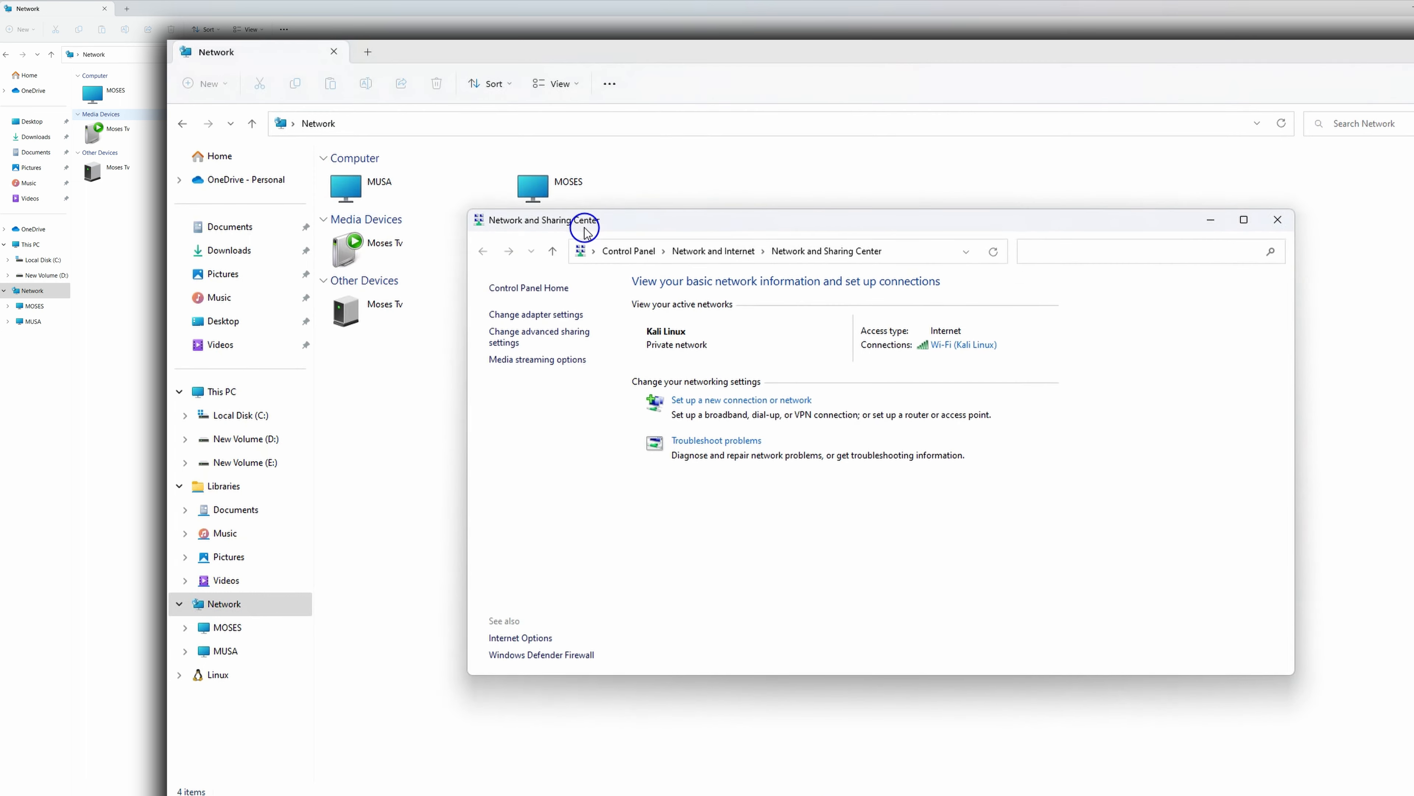
pyautogui.click(546, 337)
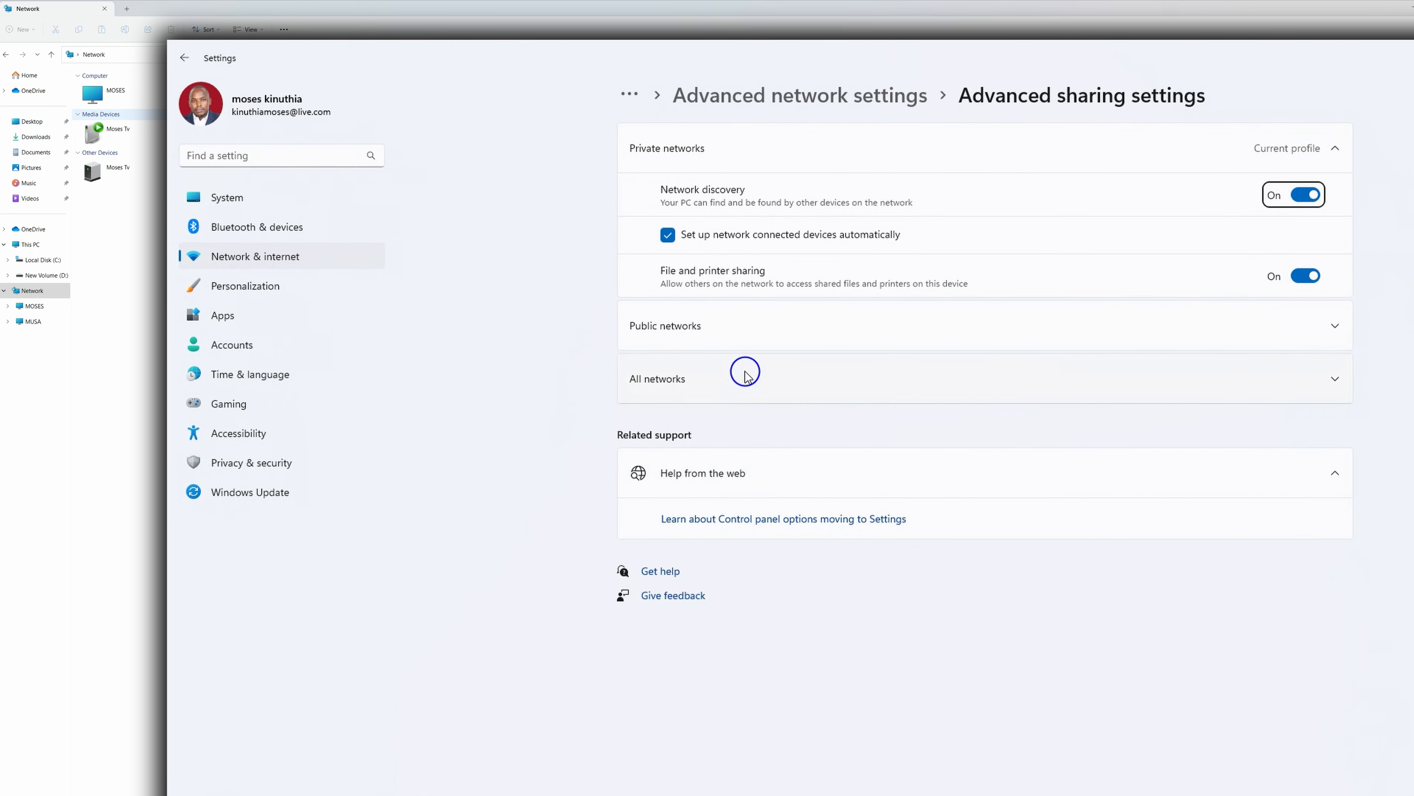
pyautogui.click(797, 327)
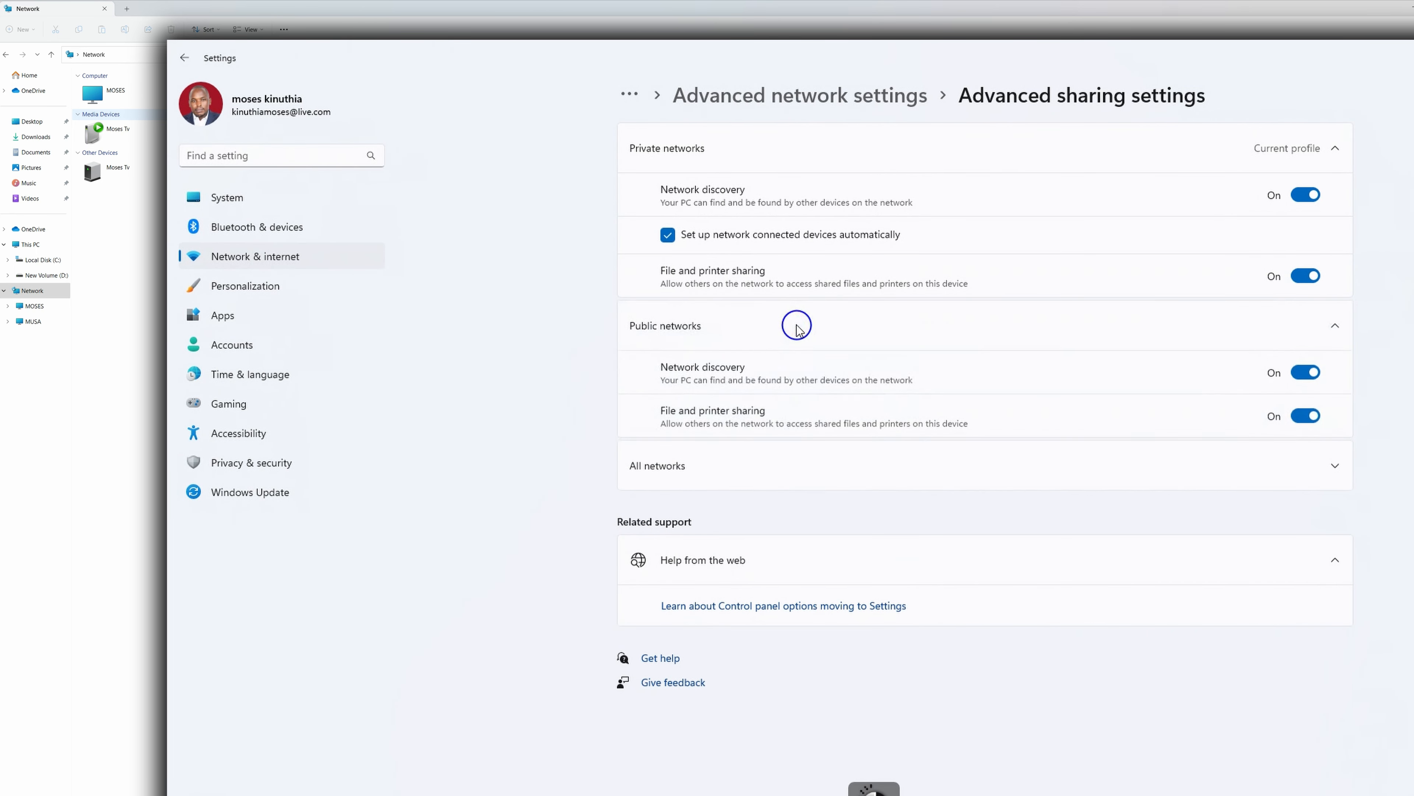
pyautogui.click(766, 463)
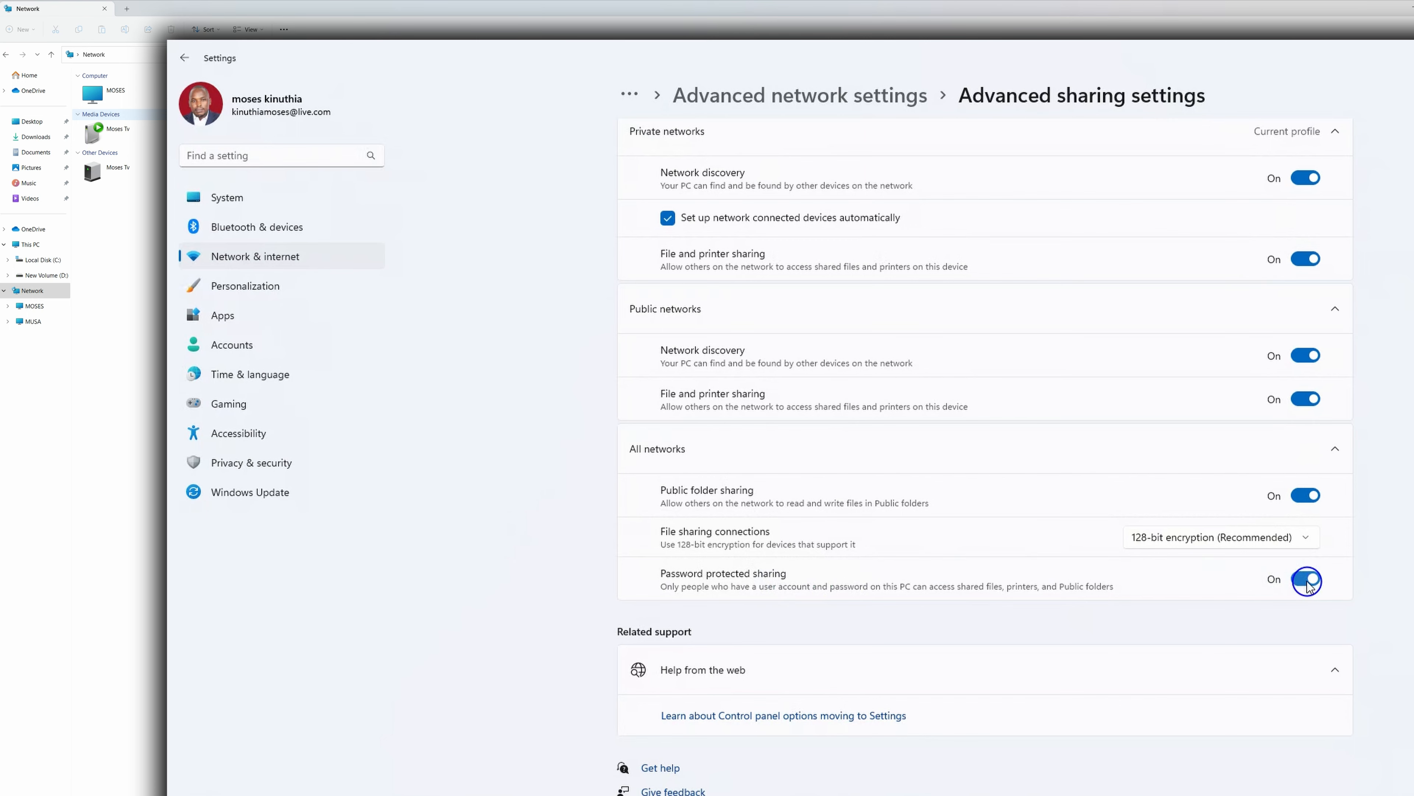
pyautogui.click(1292, 579)
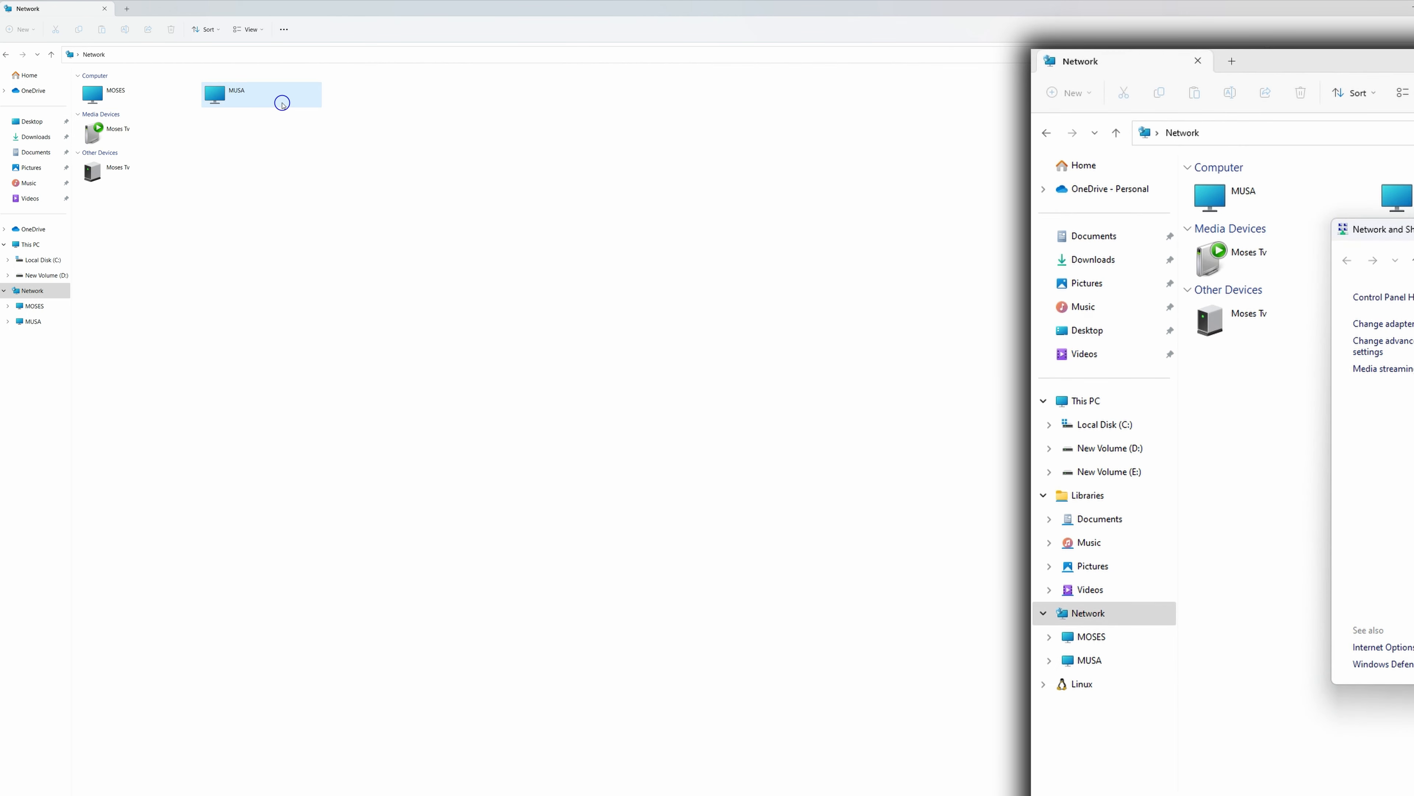
pyautogui.doubleClick(282, 104)
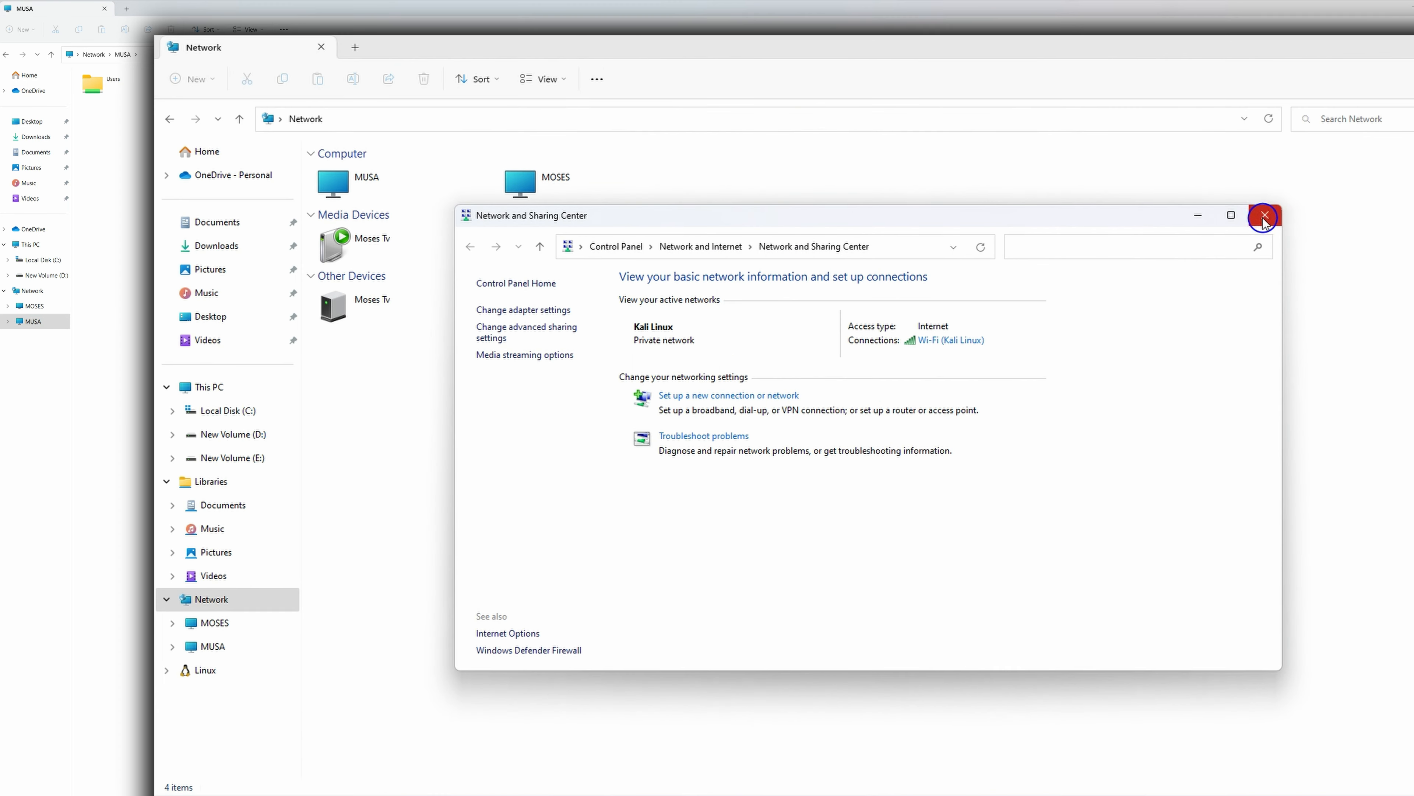
pyautogui.click(1264, 216)
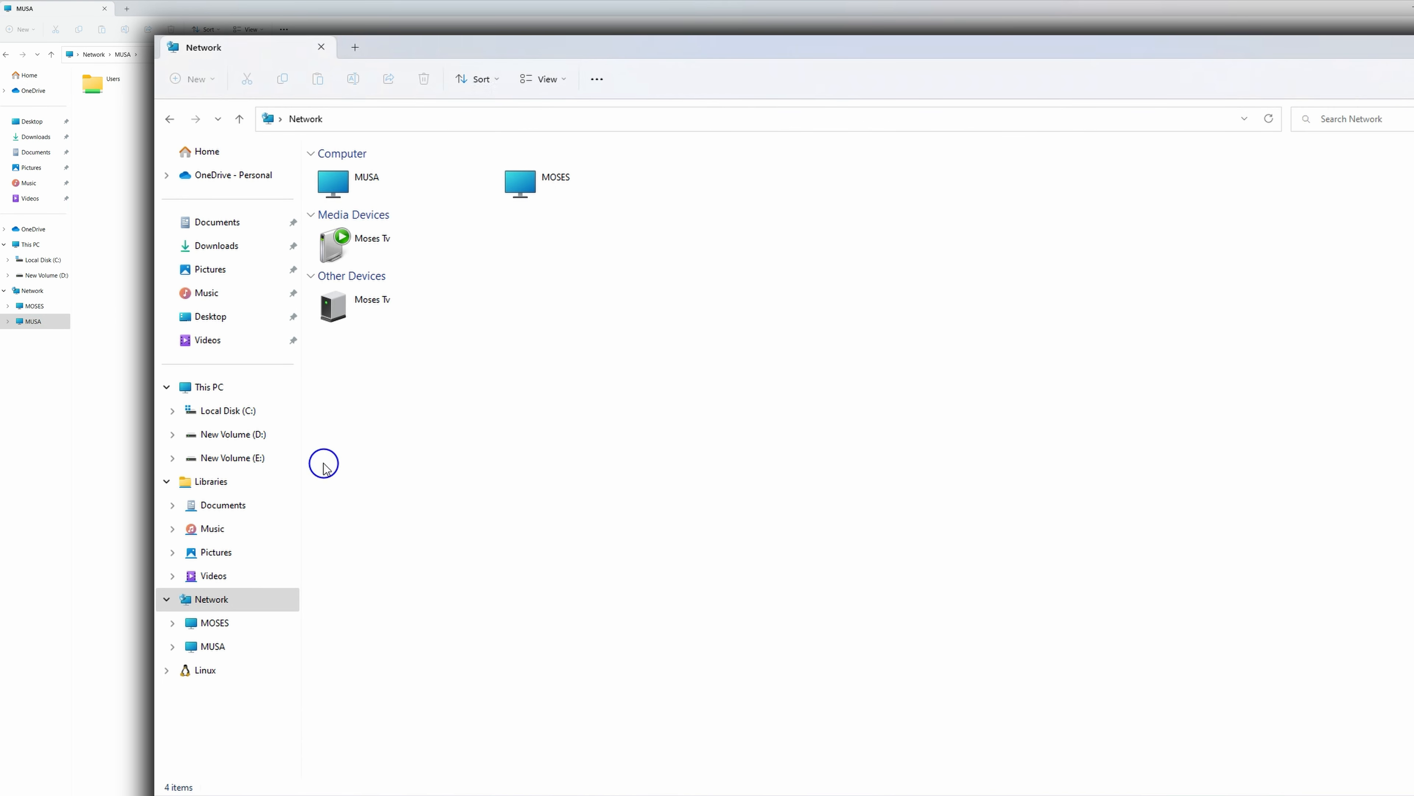
# Open the sharing properties of the New Volume (D:) drive on the second PC
pyautogui.click(237, 393)
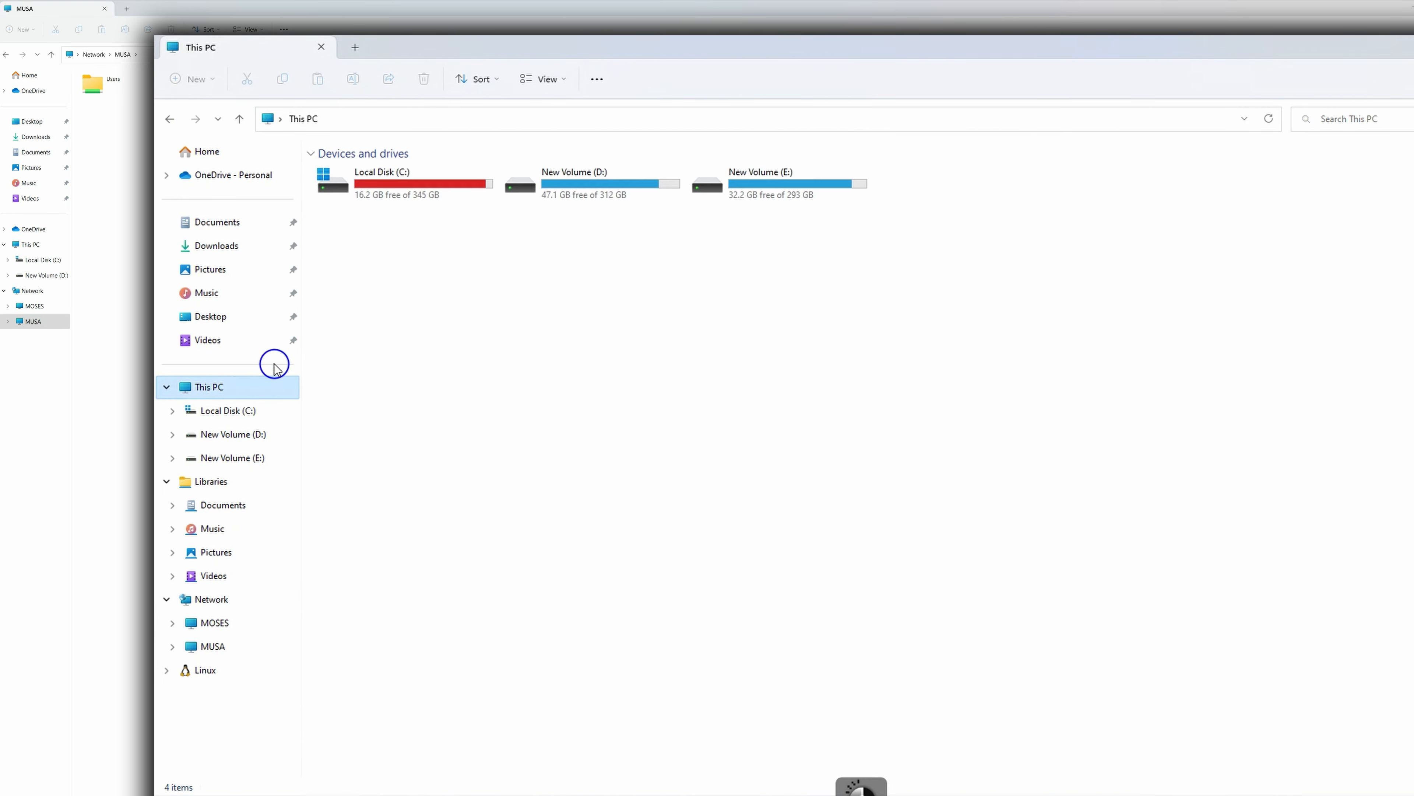
pyautogui.click(605, 188)
pyautogui.rightClick(605, 187)
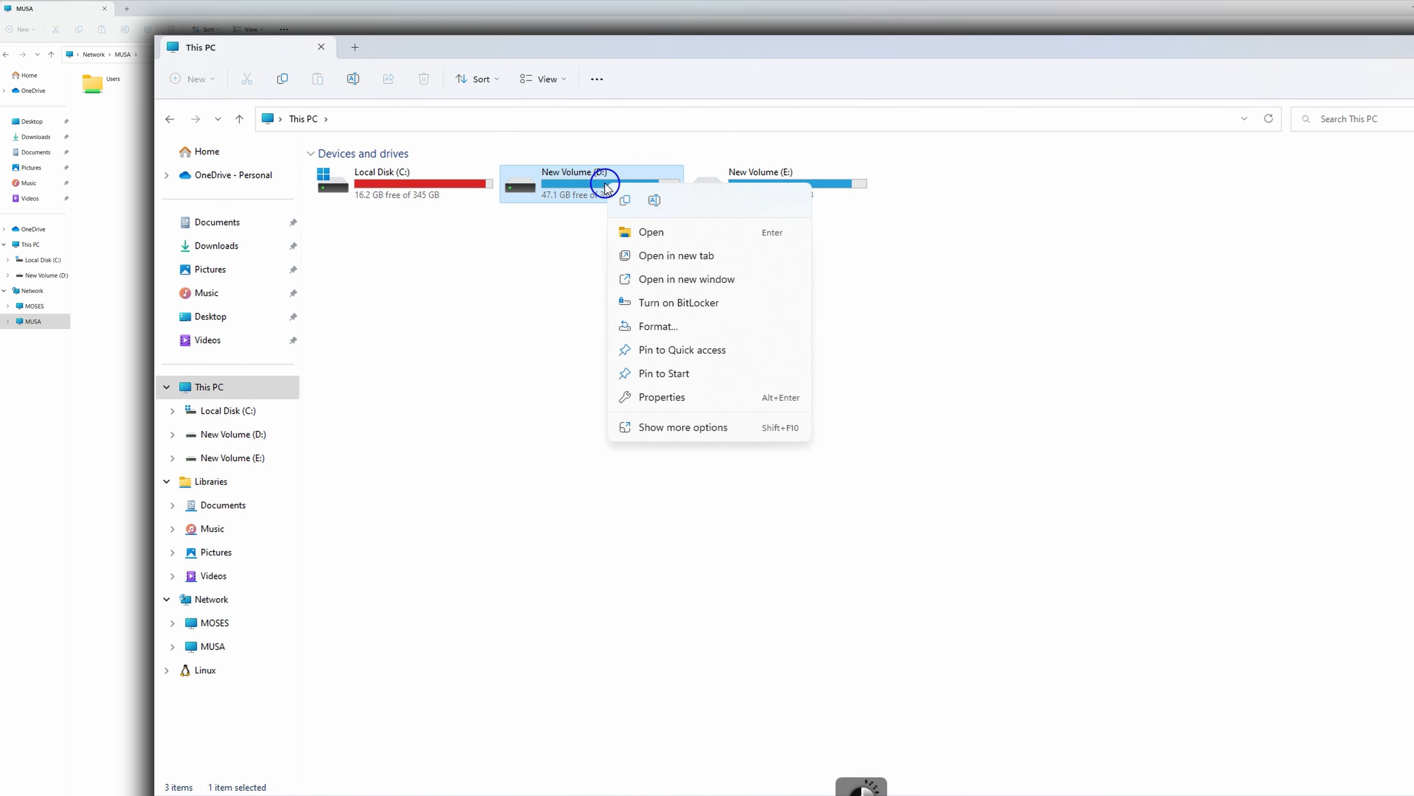
pyautogui.click(659, 432)
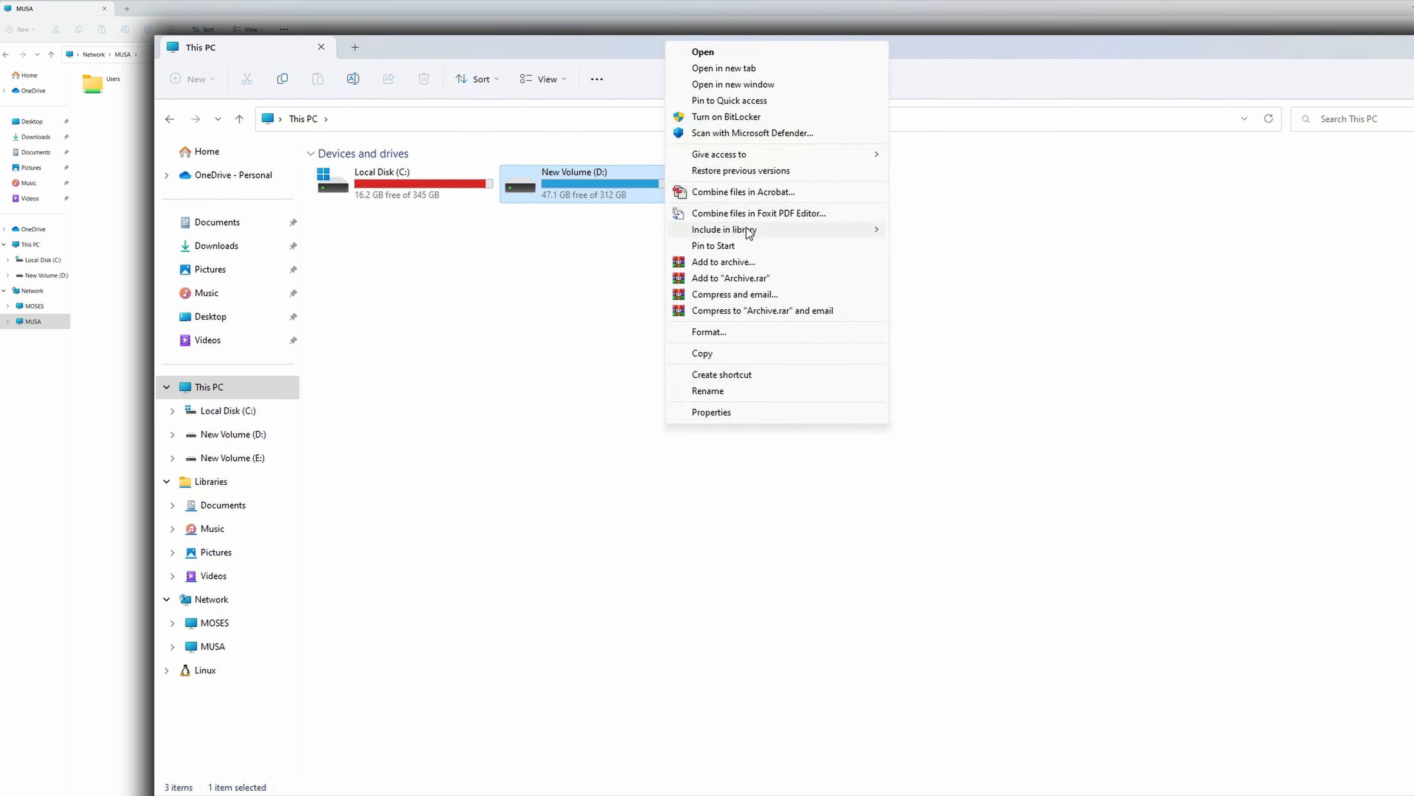
pyautogui.moveTo(786, 161)
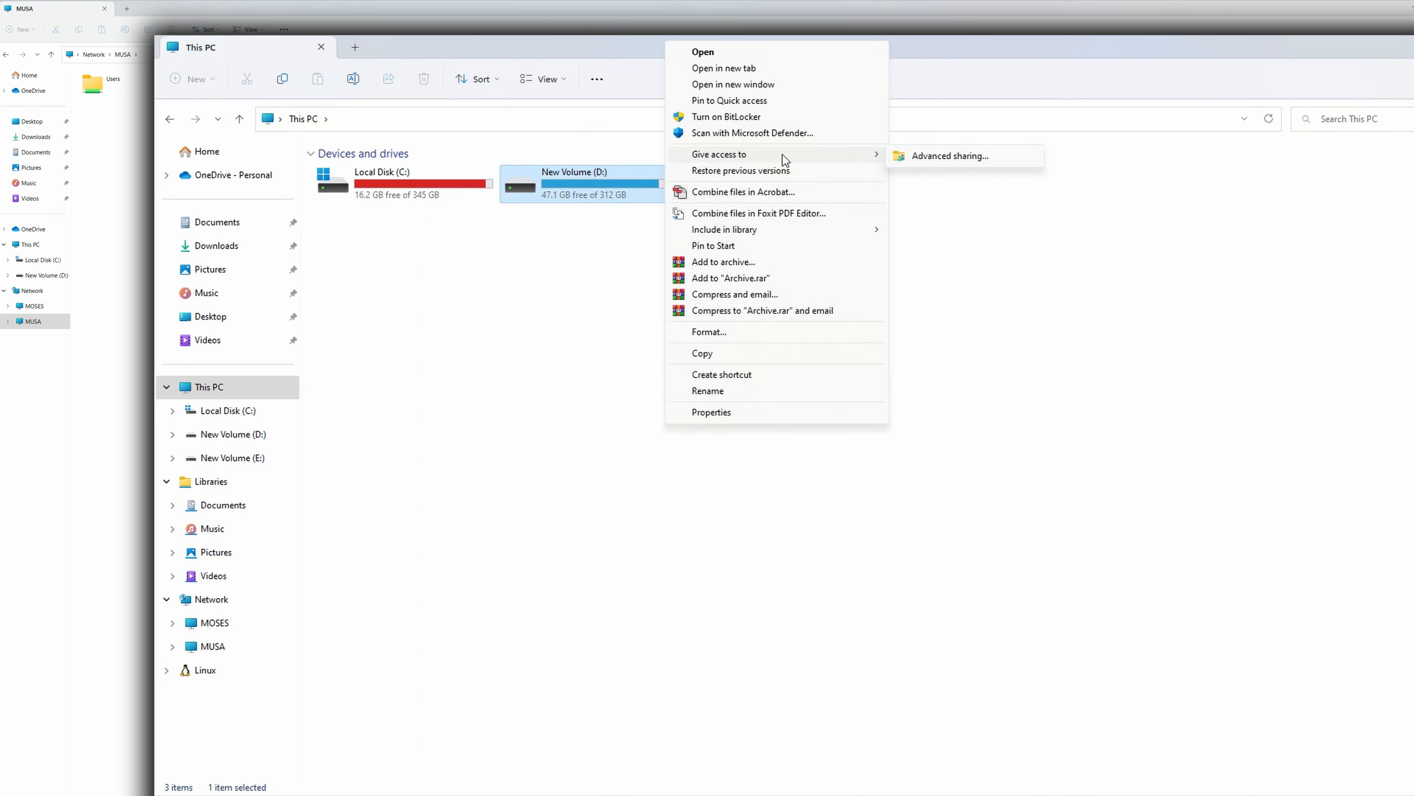
pyautogui.click(925, 159)
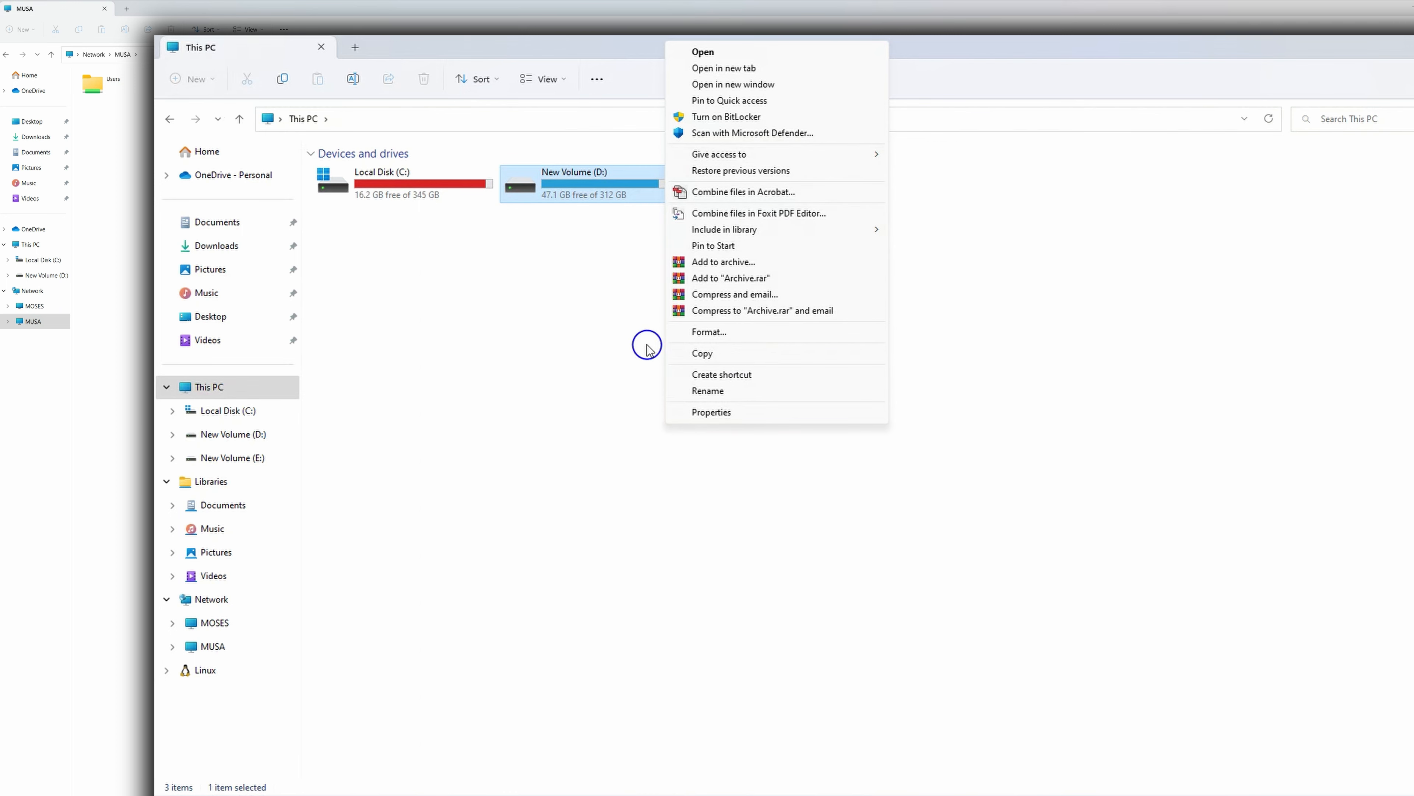
pyautogui.click(722, 415)
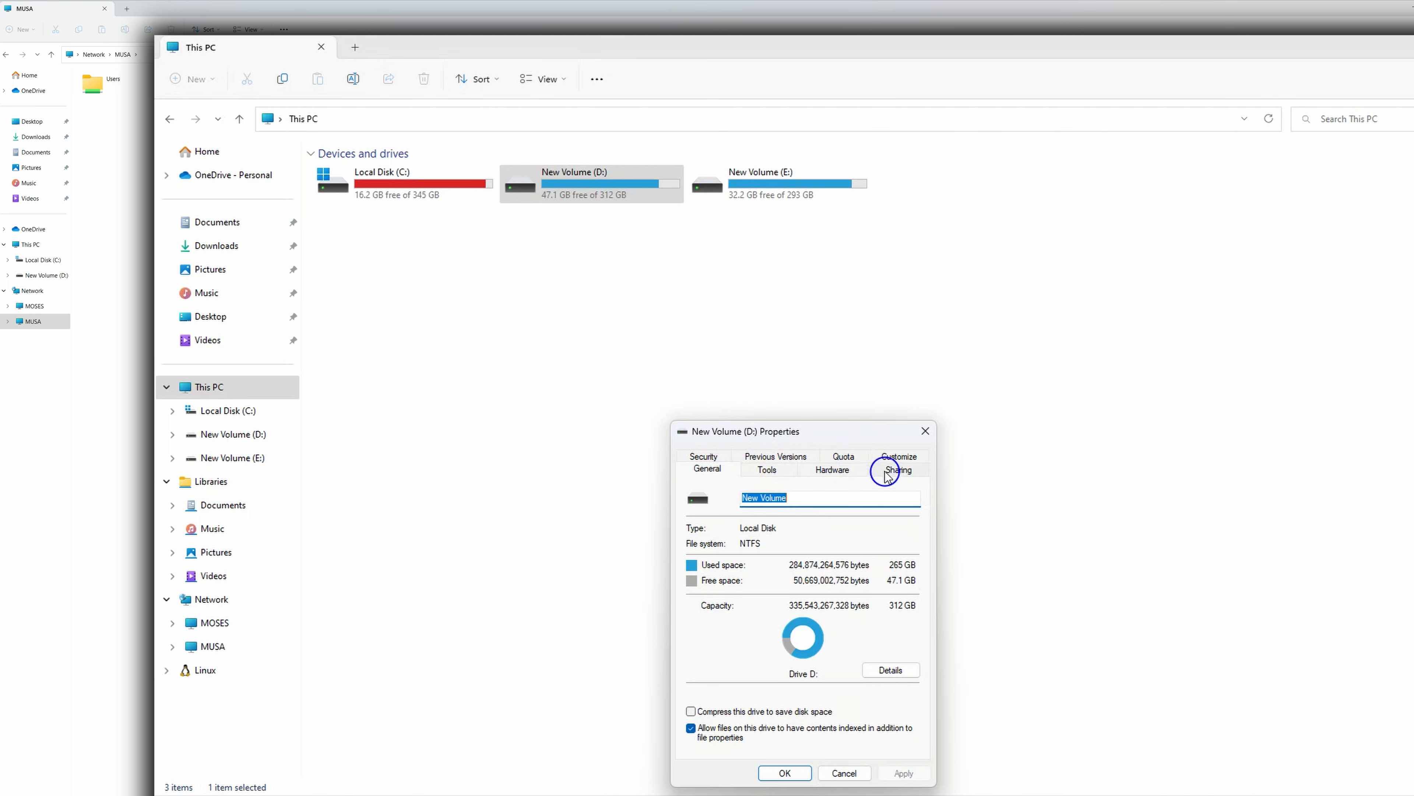
pyautogui.click(897, 469)
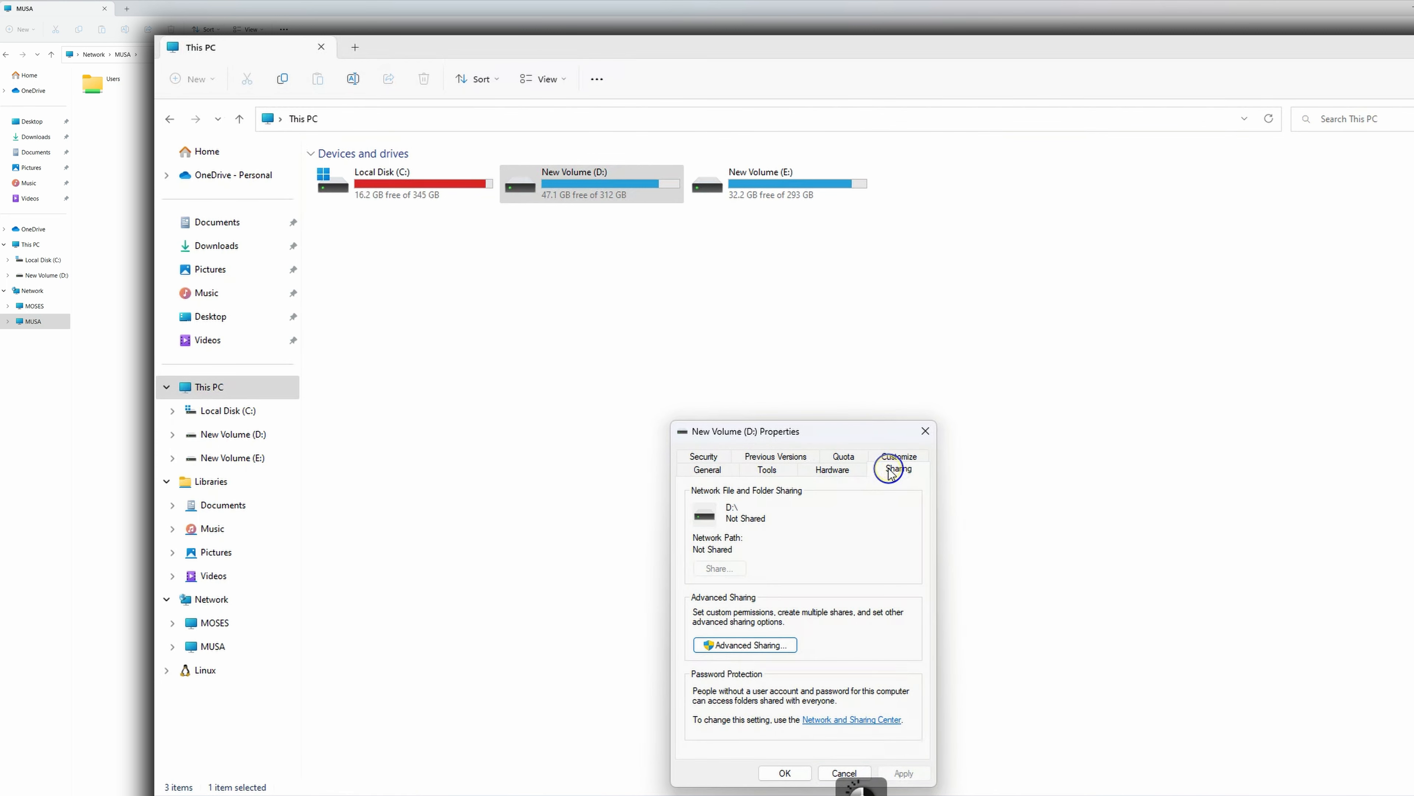
# Share the New Volume (D:) drive through advanced sharing with the share name D
pyautogui.click(730, 646)
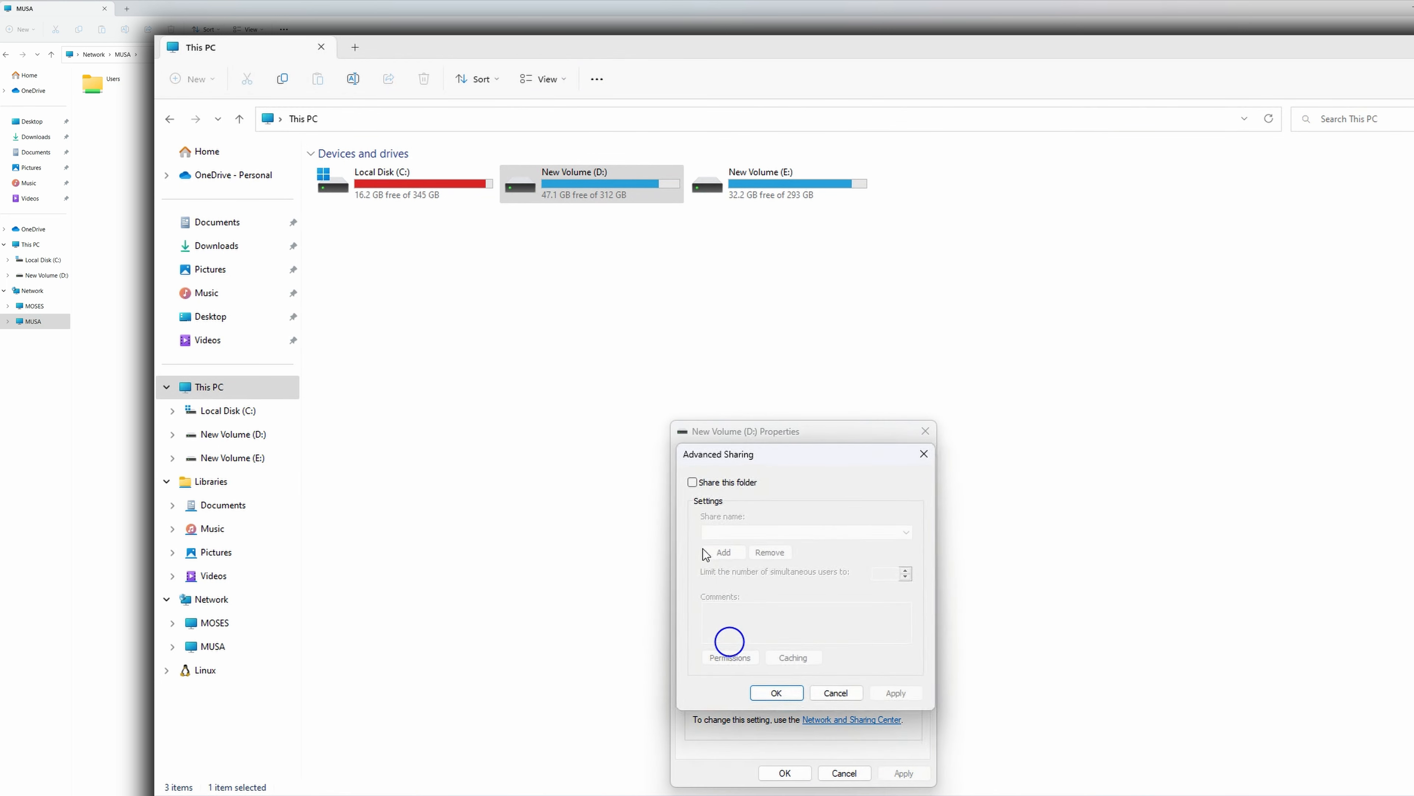
pyautogui.click(693, 482)
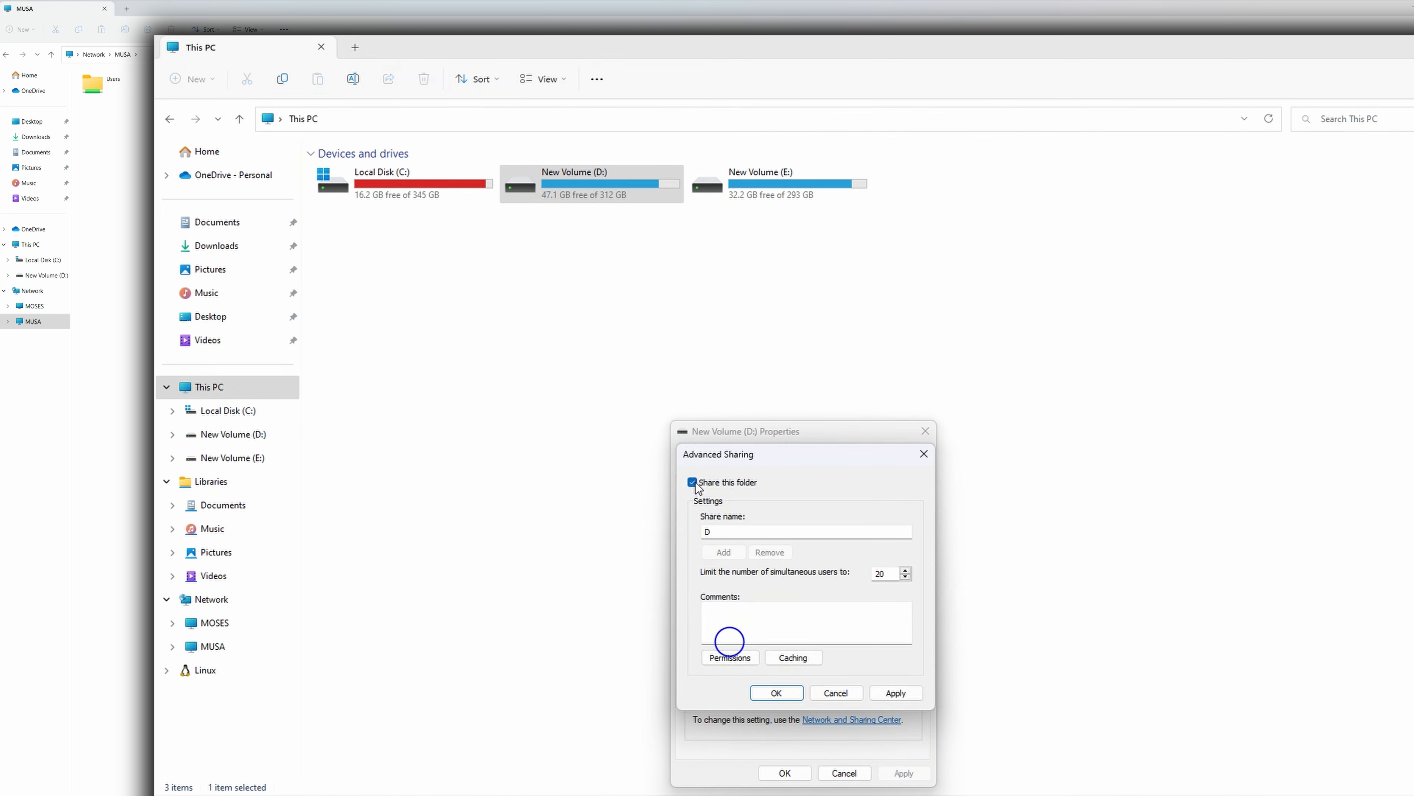
pyautogui.click(894, 693)
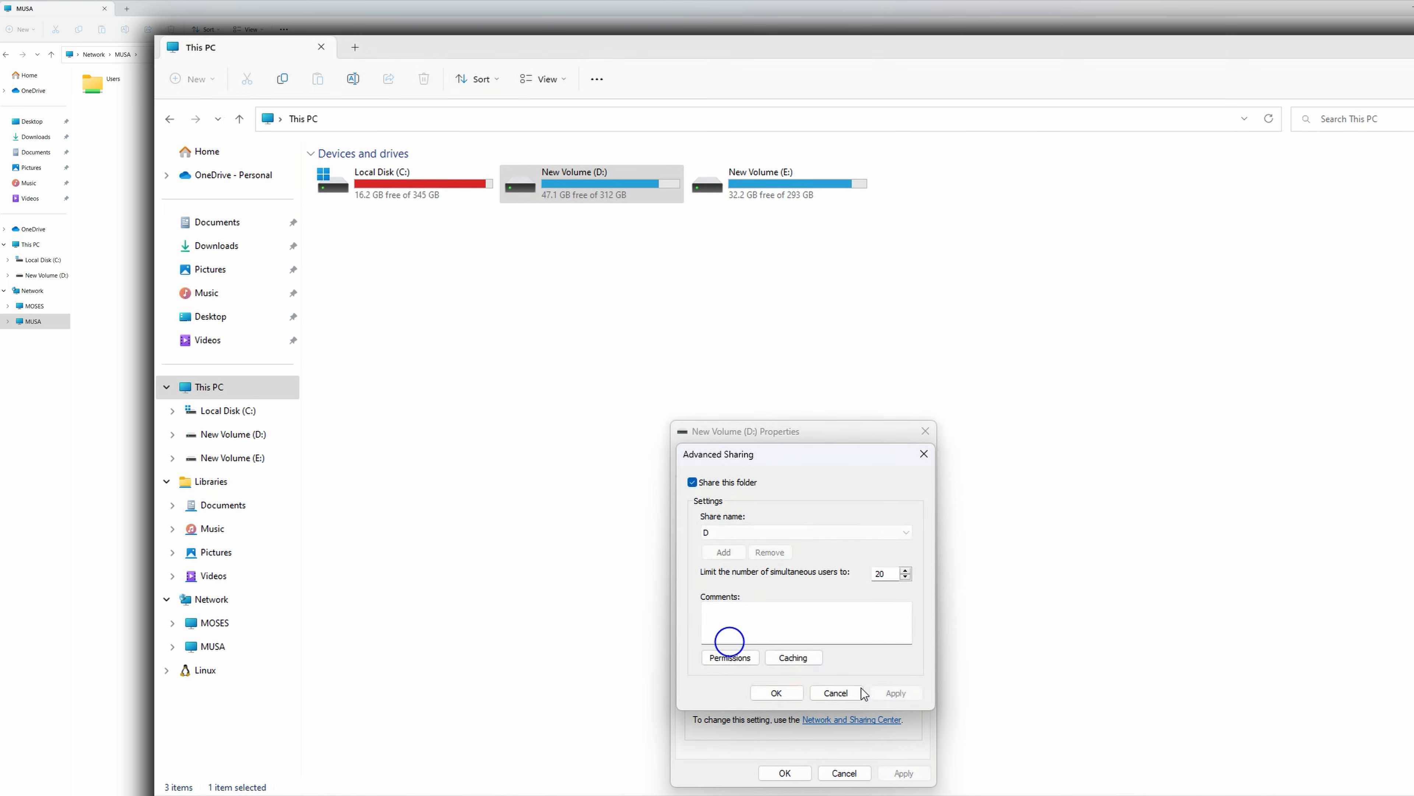
pyautogui.click(784, 694)
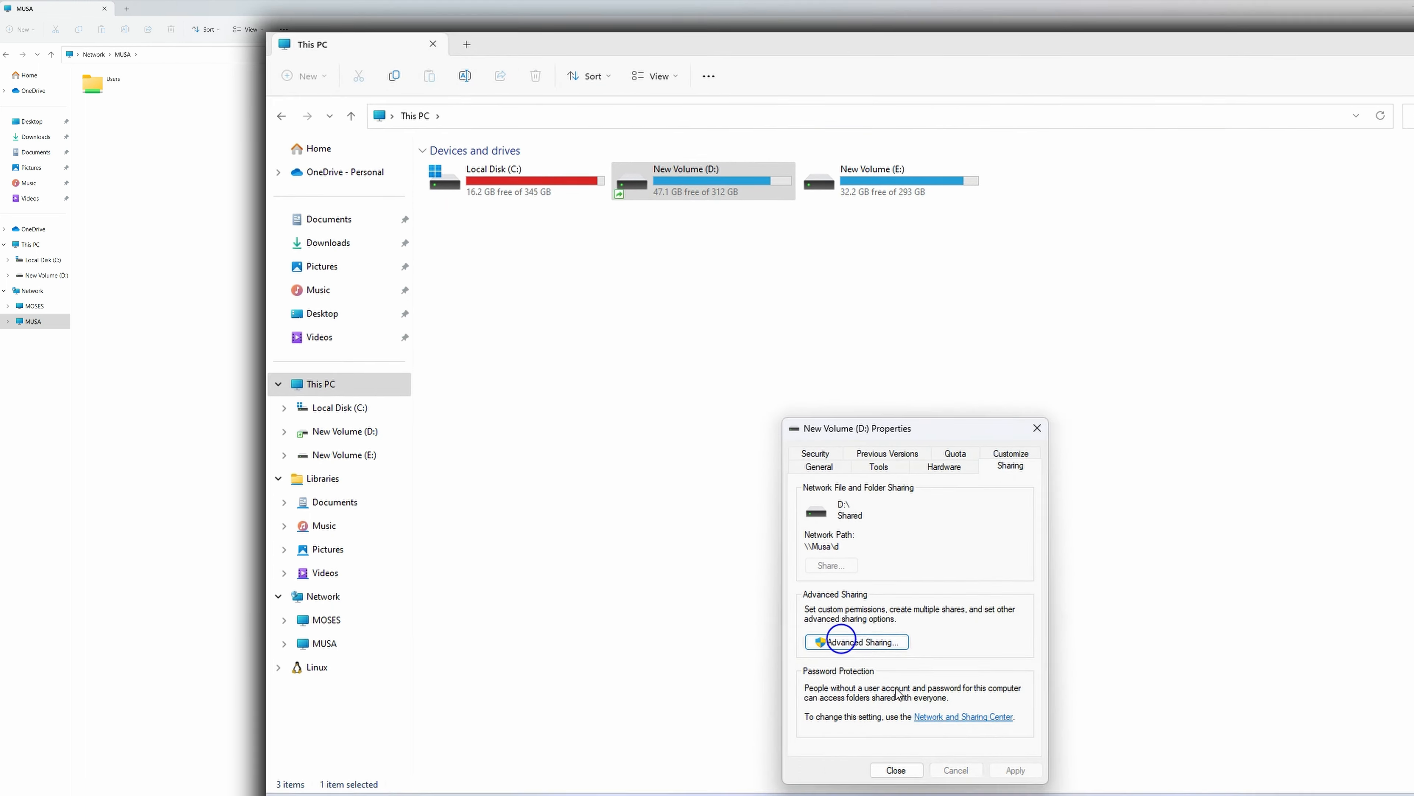
# Refresh the MUSA computer's shared items on the first PC and open the shared d folder
pyautogui.rightClick(355, 142)
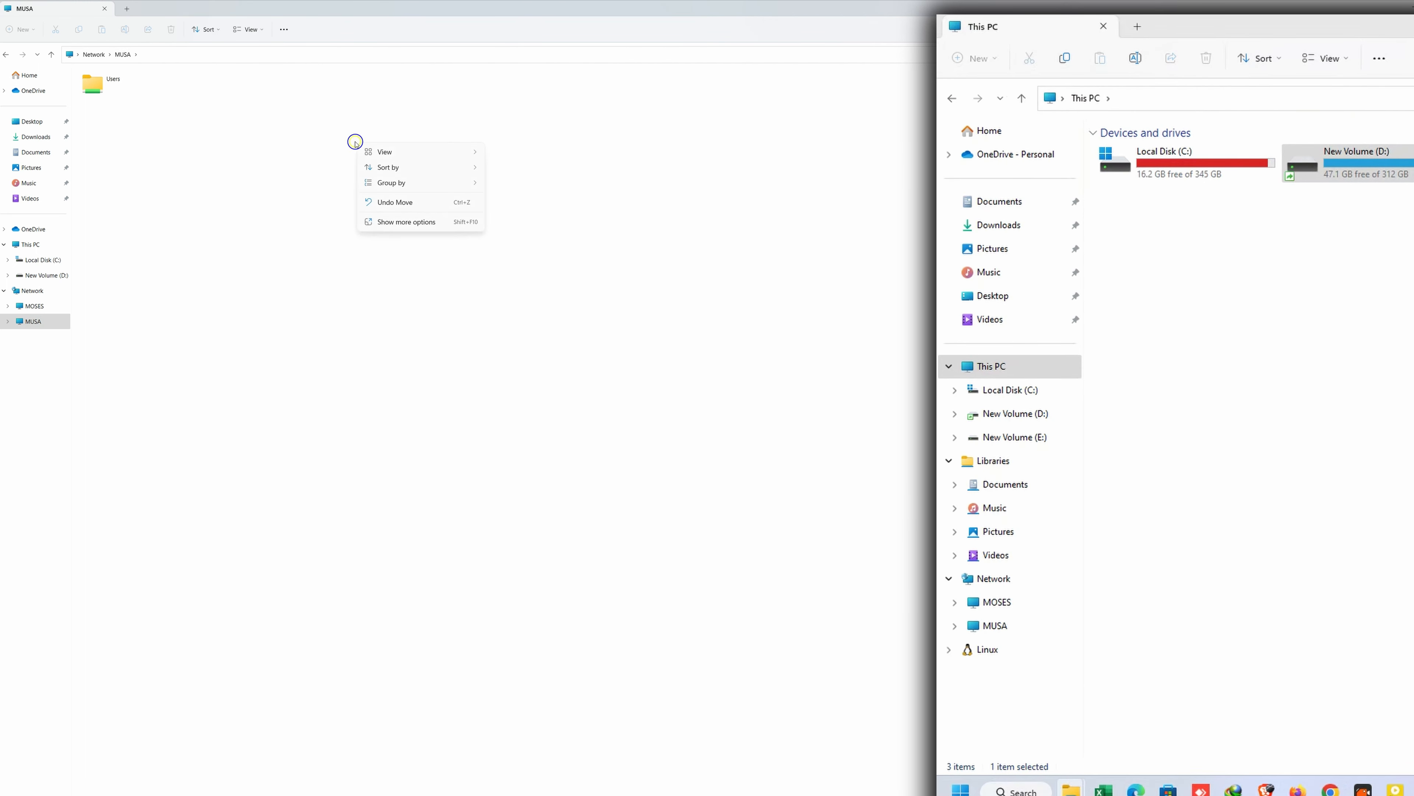
pyautogui.click(414, 221)
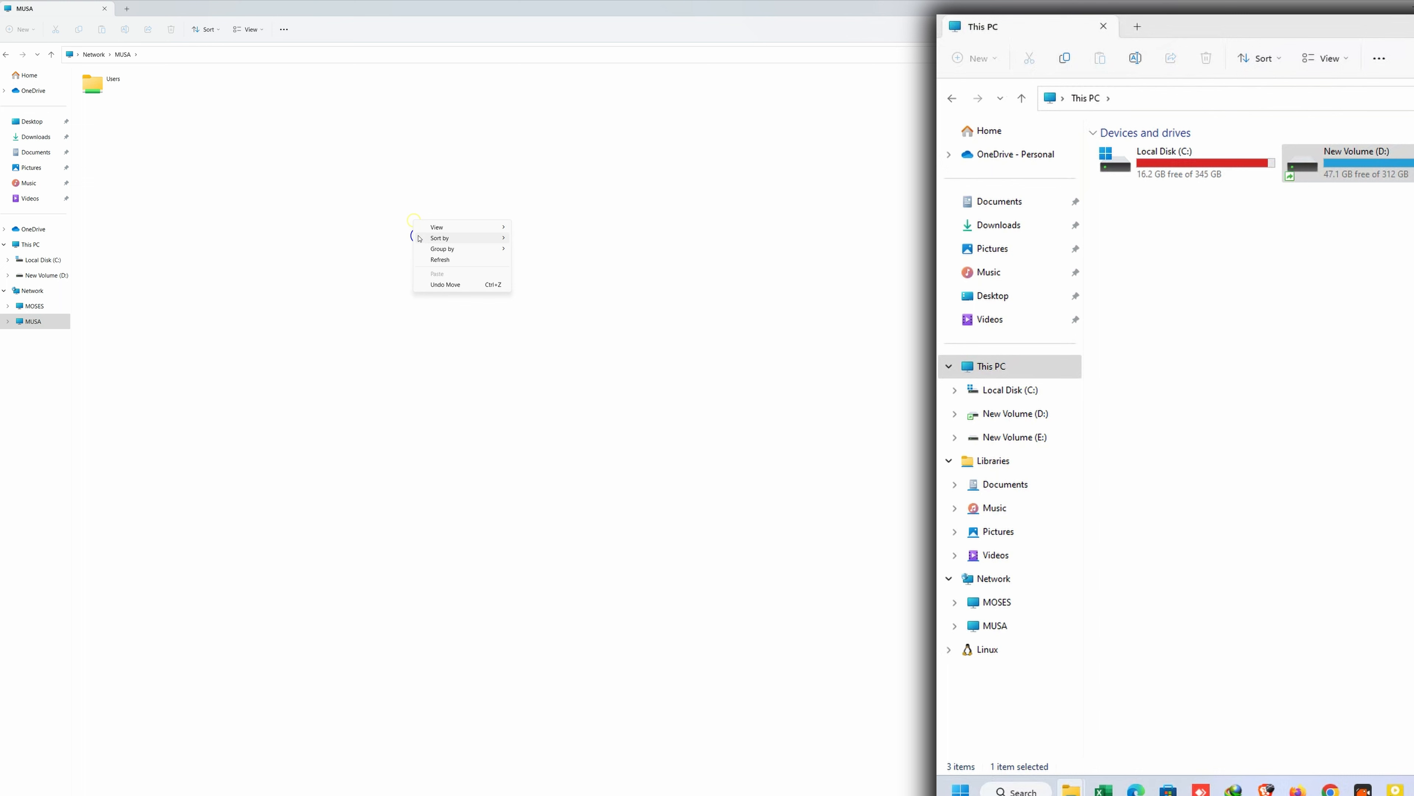
pyautogui.click(446, 260)
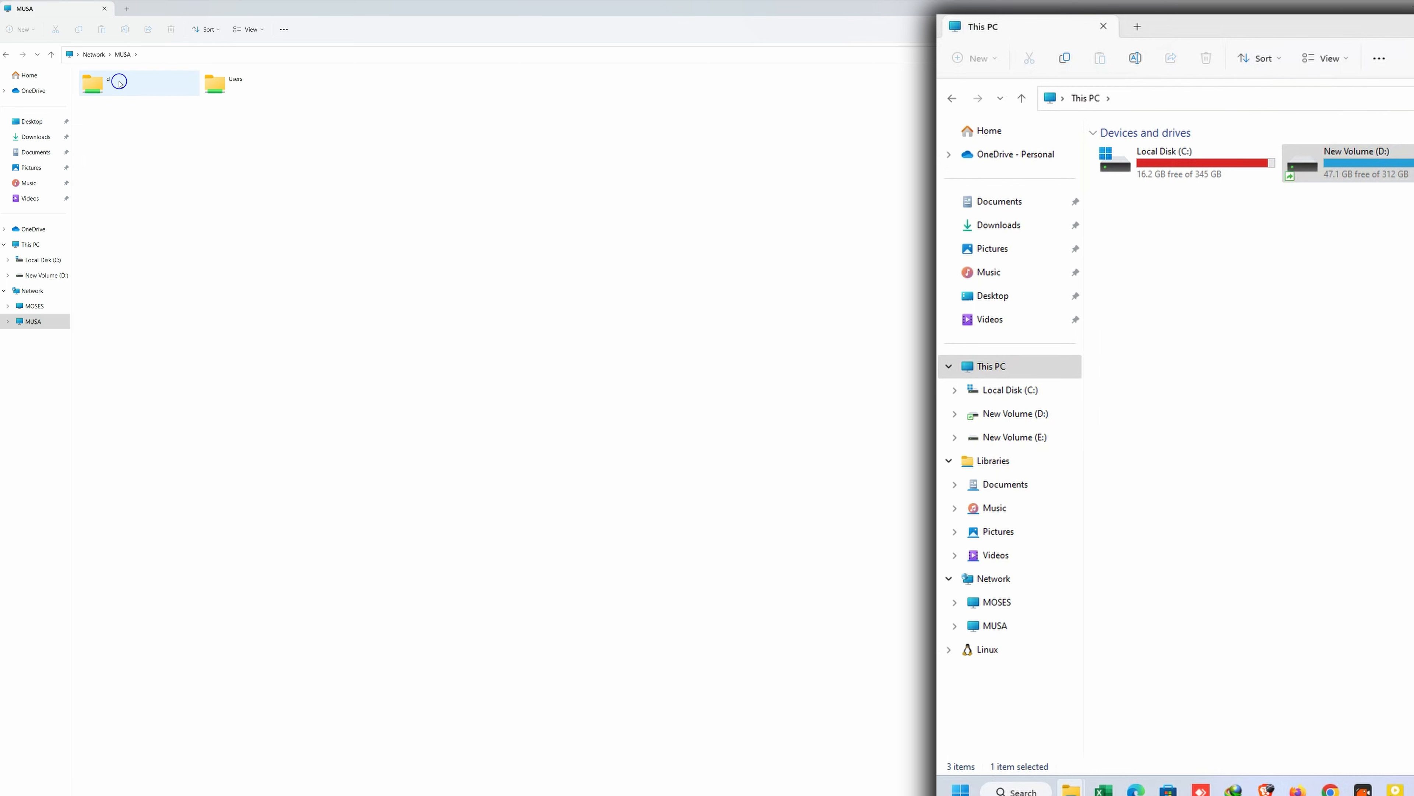
pyautogui.doubleClick(119, 82)
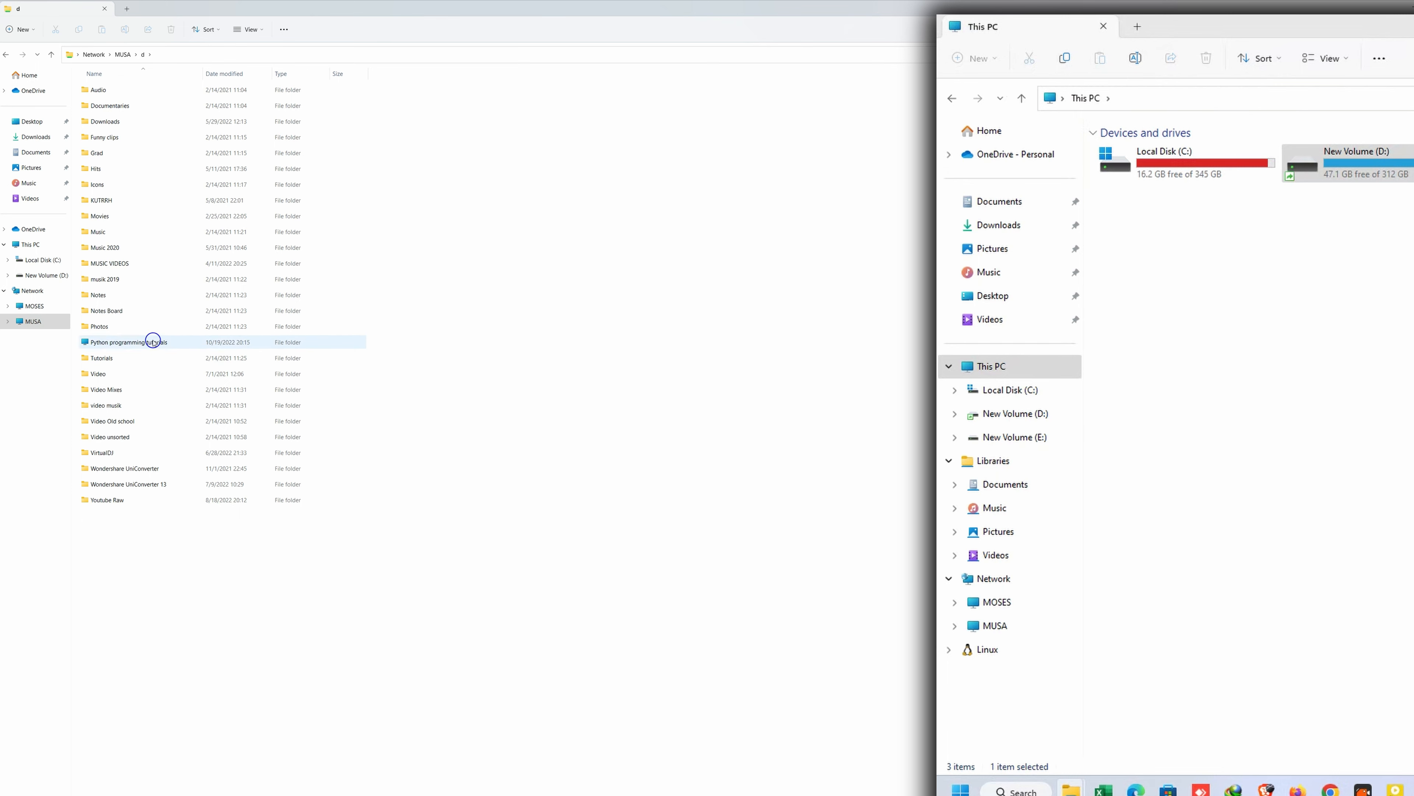
# Open the MUSIC VIDEOS folder in the shared drive and widen the Name column
pyautogui.click(151, 327)
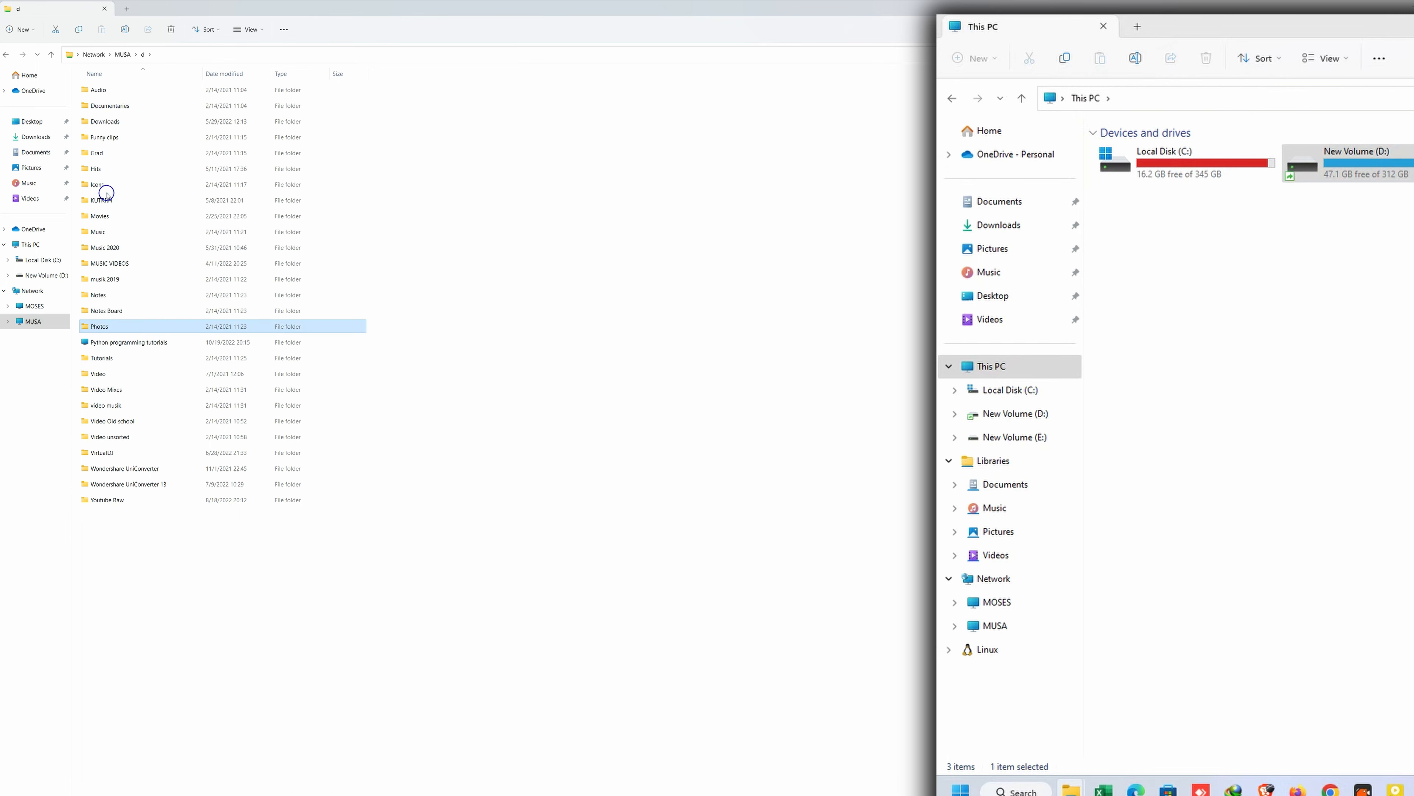
pyautogui.doubleClick(128, 263)
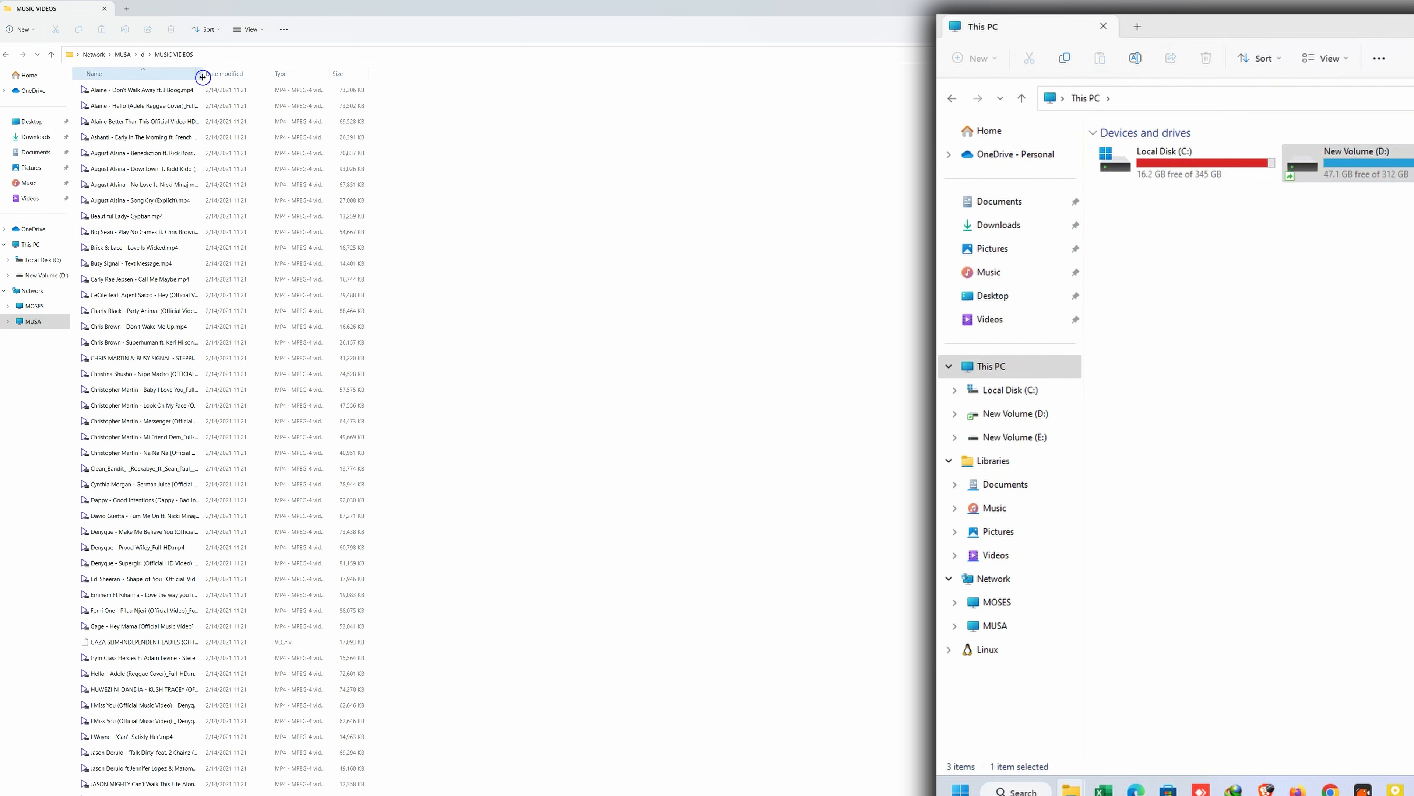
pyautogui.moveTo(202, 77); pyautogui.dragTo(288, 77)
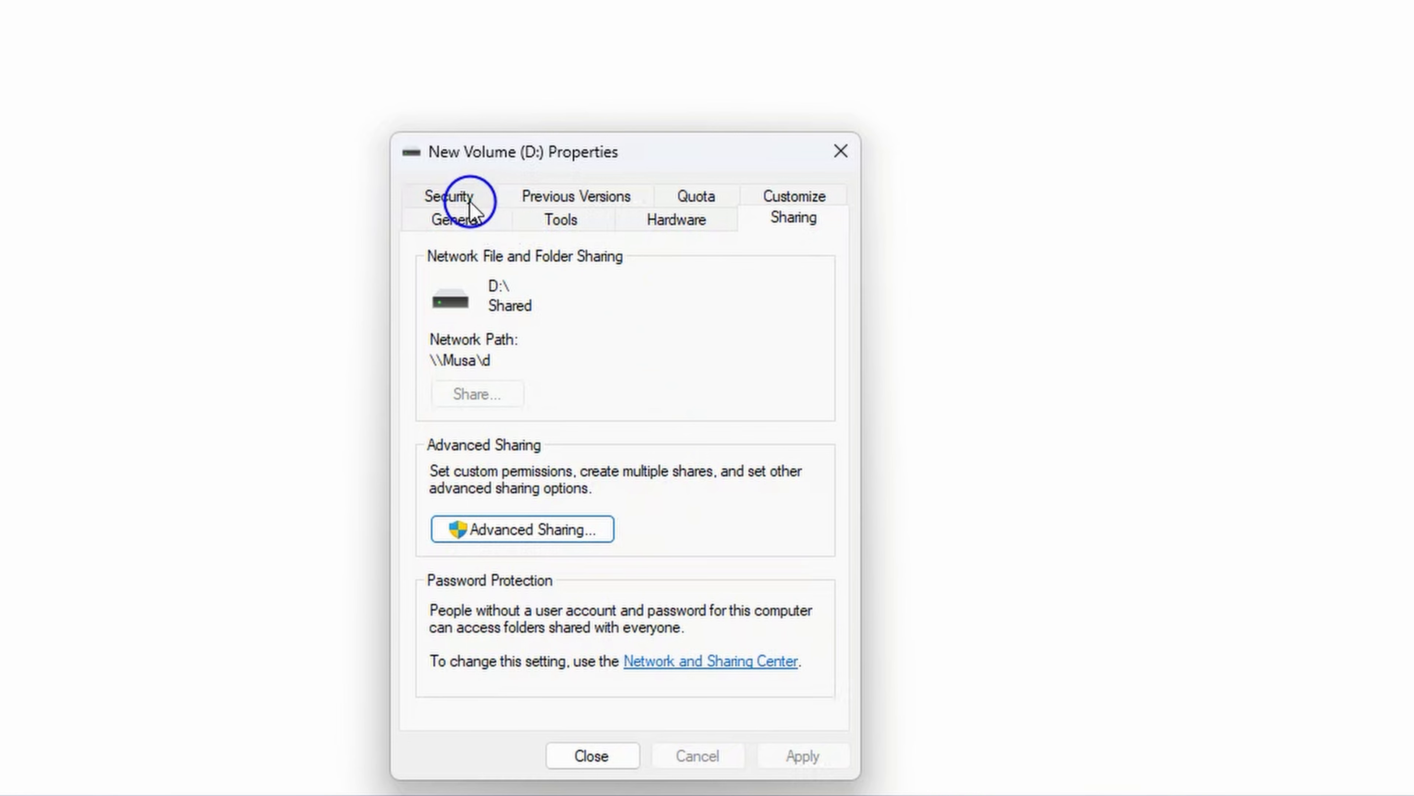
# View the security permissions of the New Volume (D:) drive on the second PC
pyautogui.click(469, 201)
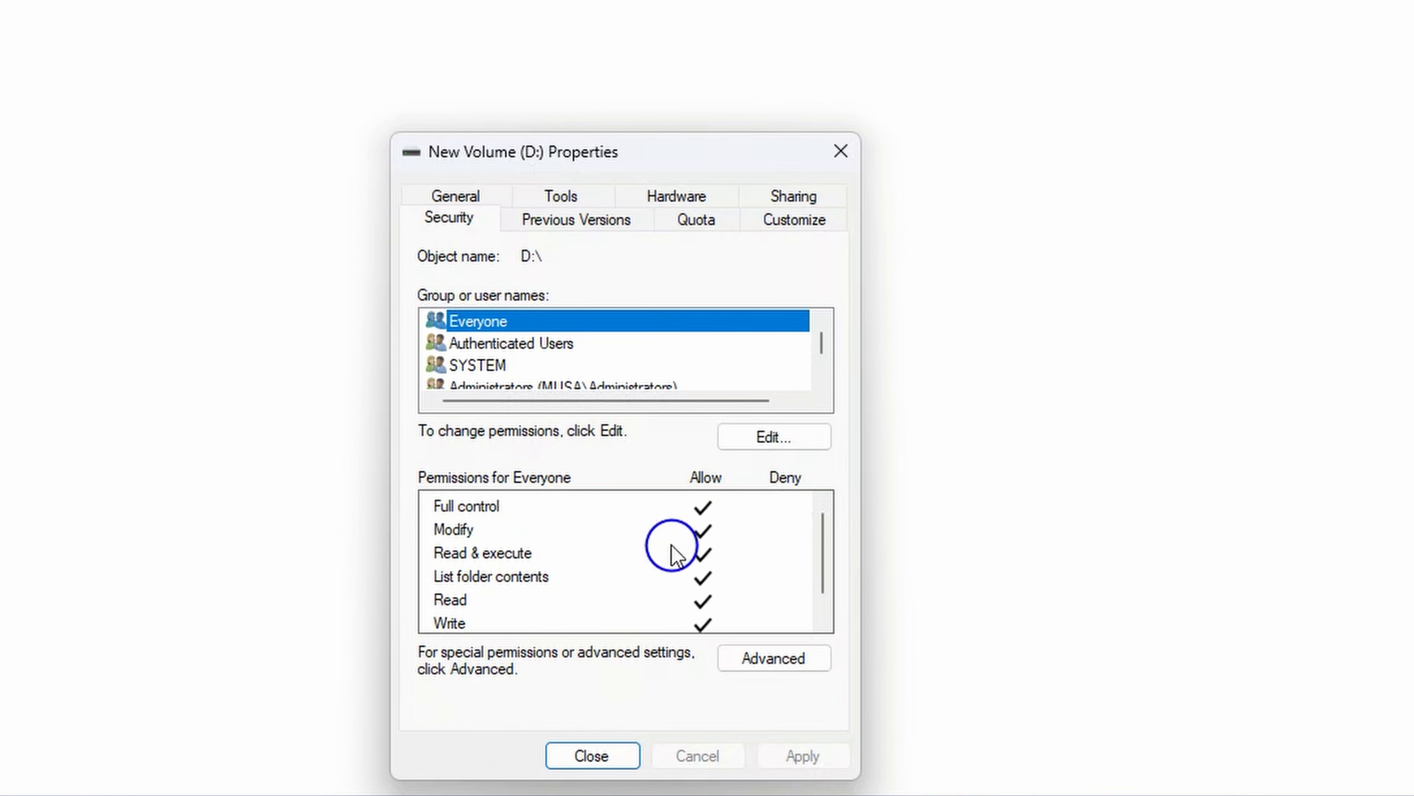